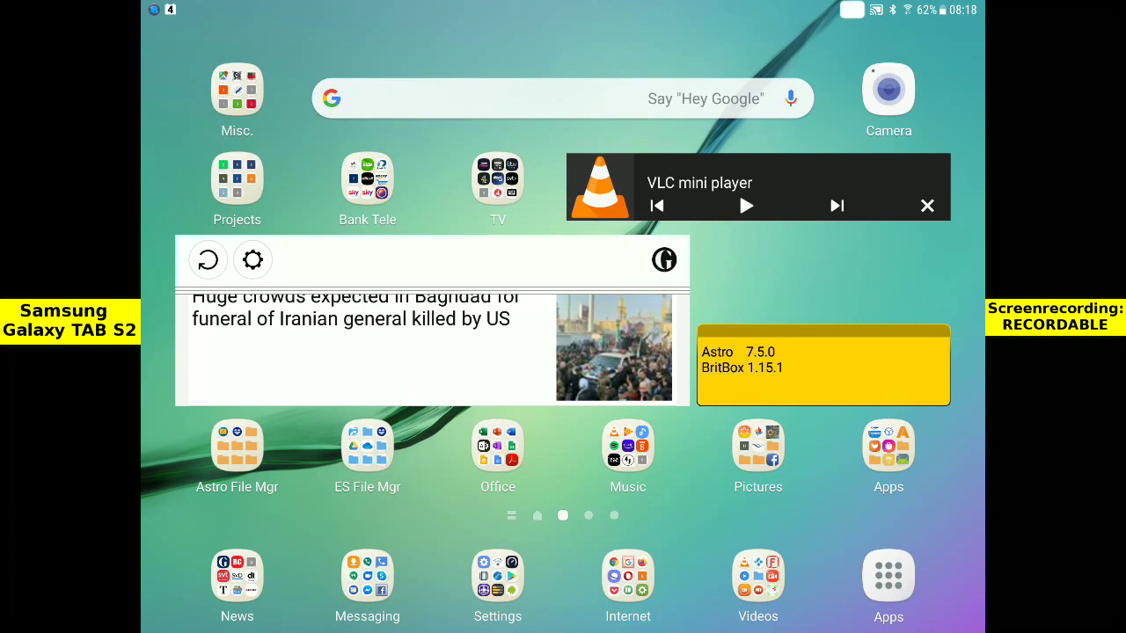
Open TV4 Play from the tablet's TV folder to view its start page, and return to the home screen
{"action": "left_click", "coordinate": [498, 180]}
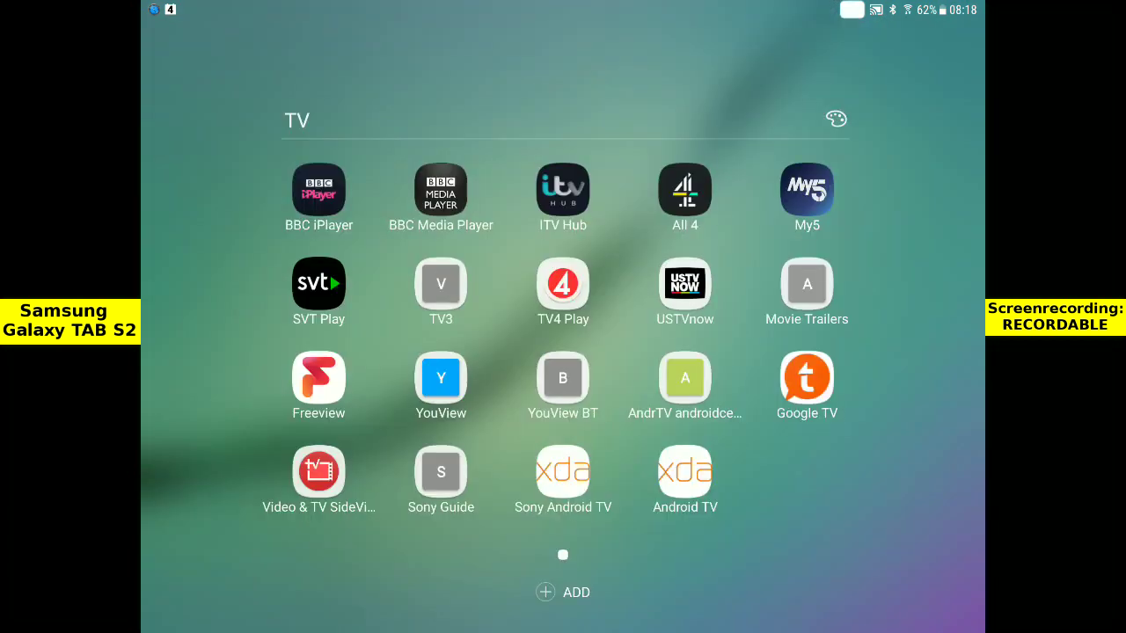
{"action": "left_click", "coordinate": [576, 306]}
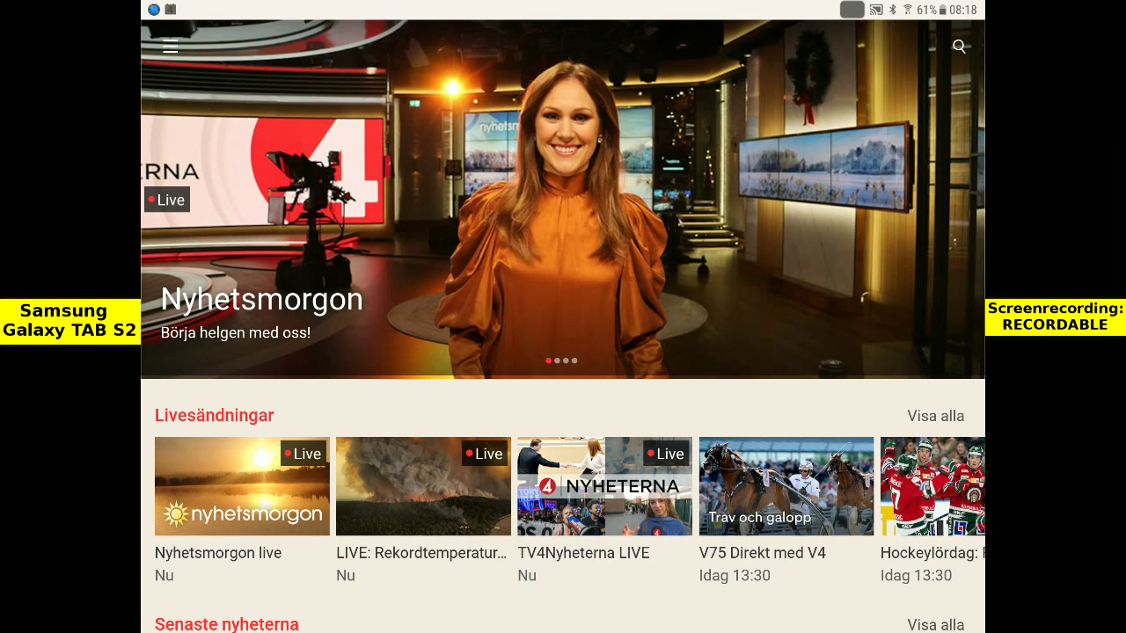
{"action": "key", "text": "super"}
Switch to Astro File Manager, open its App Manager, and sort the installed apps by name
{"action": "left_click", "coordinate": [236, 444]}
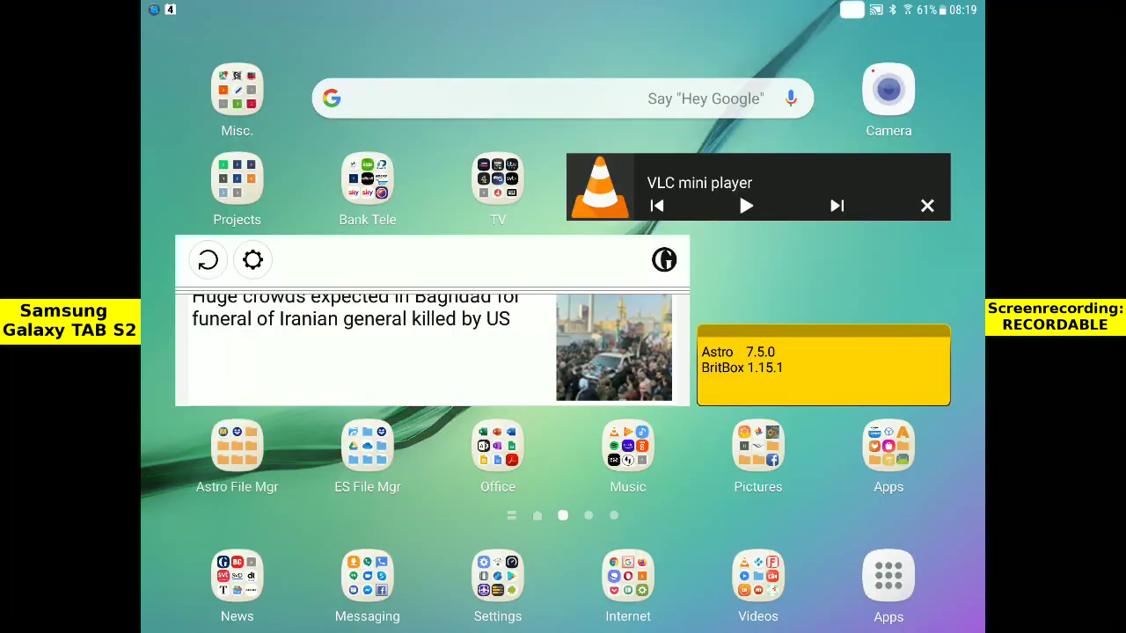
{"action": "left_click", "coordinate": [339, 202]}
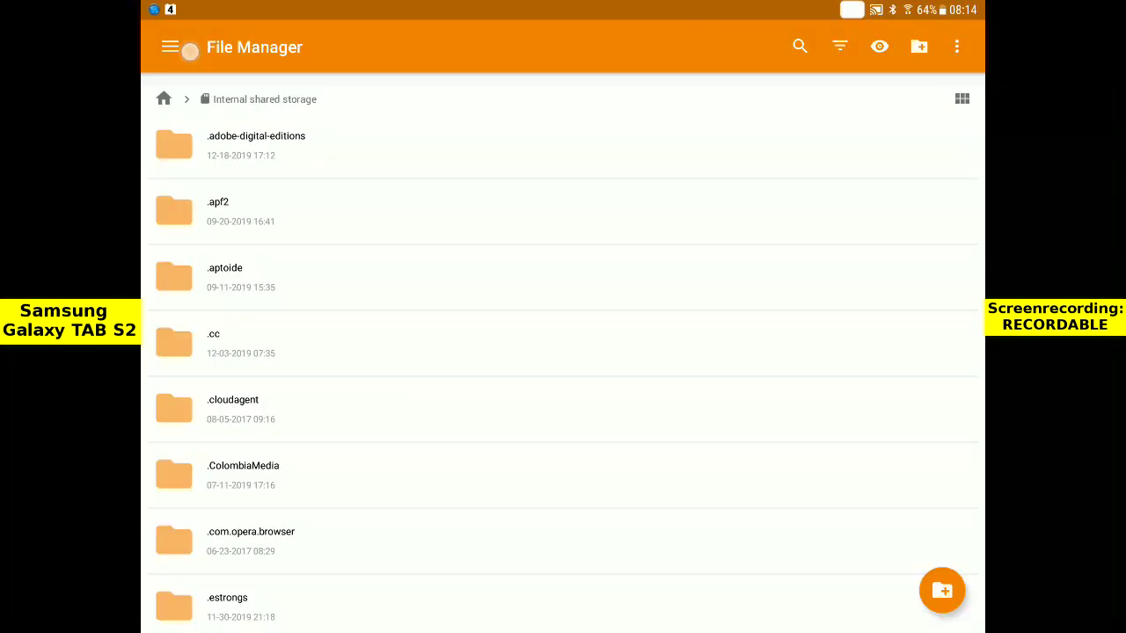
{"action": "left_click", "coordinate": [170, 48]}
{"action": "left_click", "coordinate": [267, 223]}
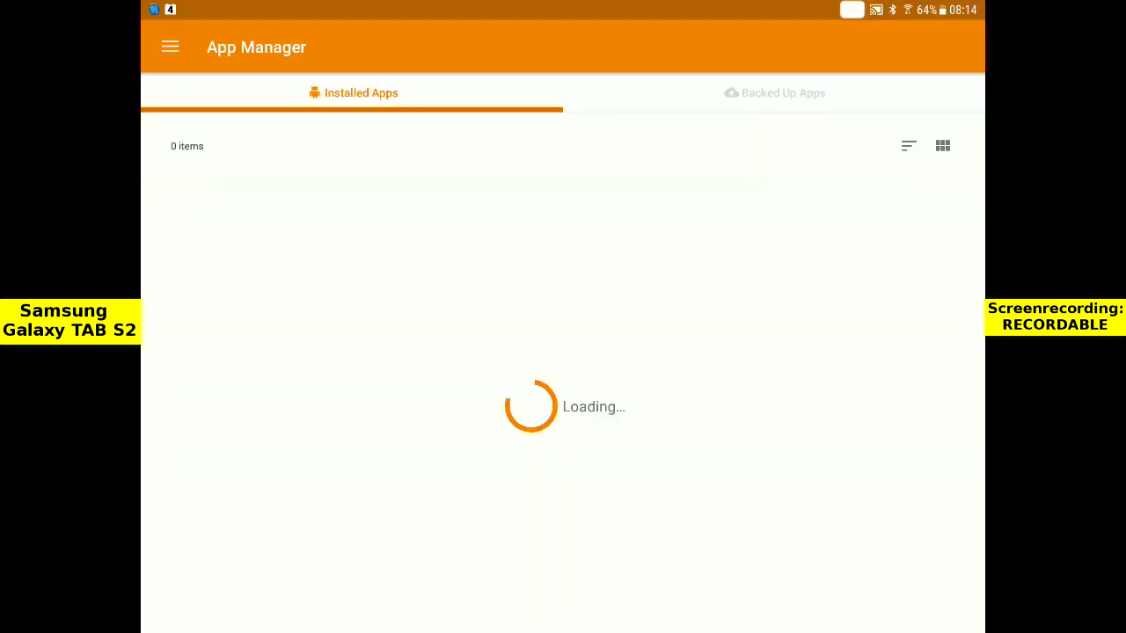
{"action": "left_click", "coordinate": [909, 146]}
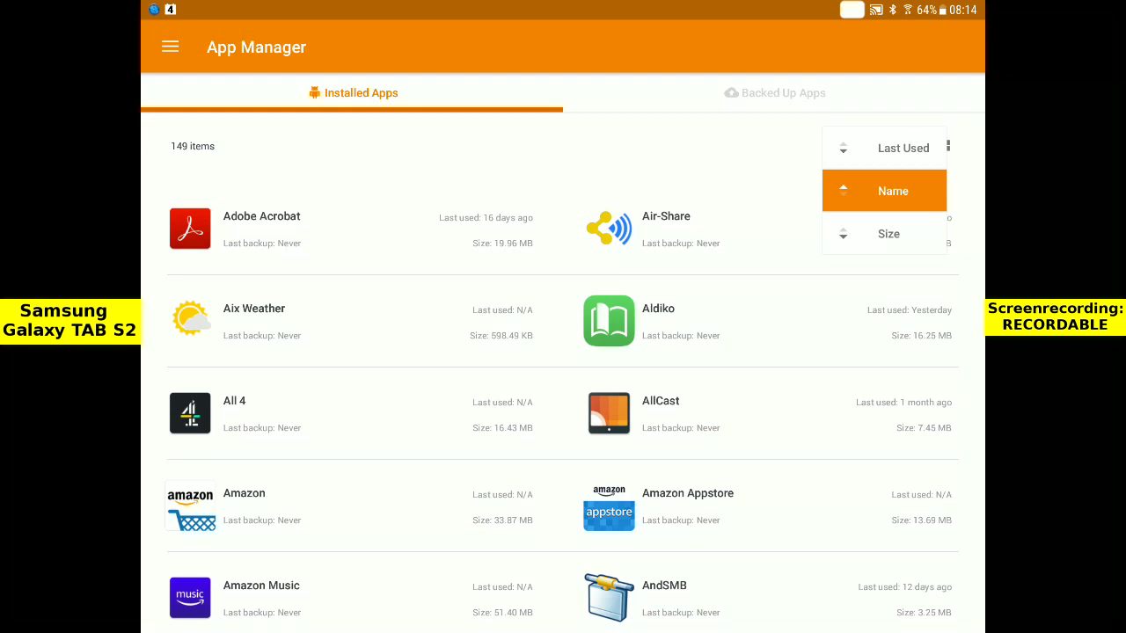
{"action": "left_click", "coordinate": [893, 191]}
Back up the installed TV4 Play app
{"action": "scroll", "coordinate": [563, 396], "scroll_direction": "down", "scroll_amount": 20}
{"action": "scroll", "coordinate": [742, 194], "scroll_direction": "down", "scroll_amount": 20}
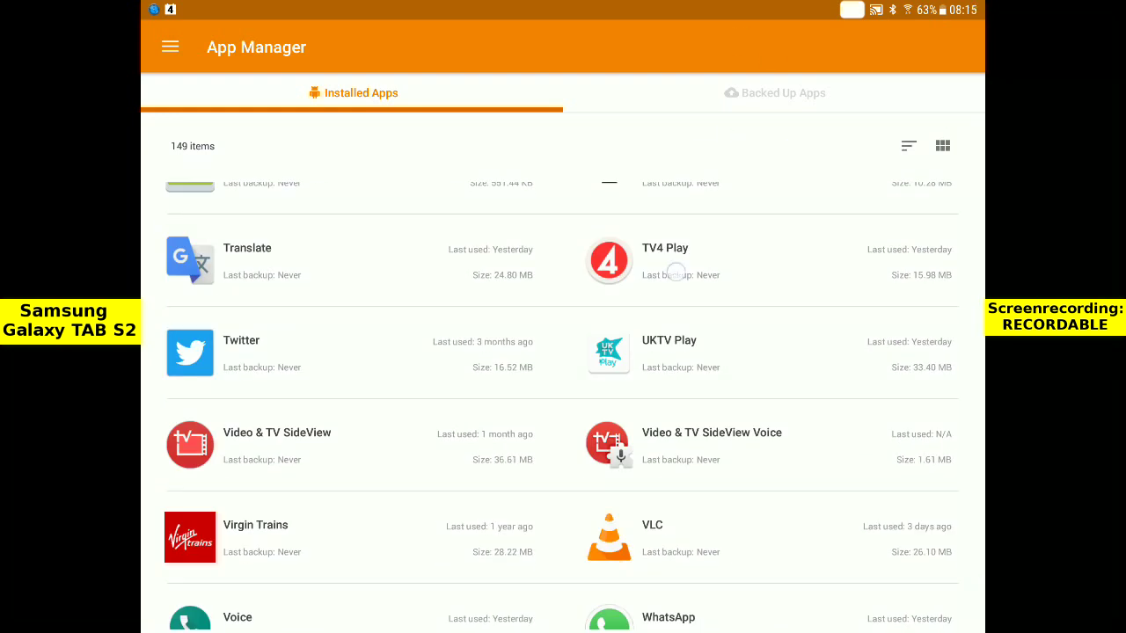
{"action": "left_click", "coordinate": [676, 274]}
{"action": "left_click", "coordinate": [970, 47]}
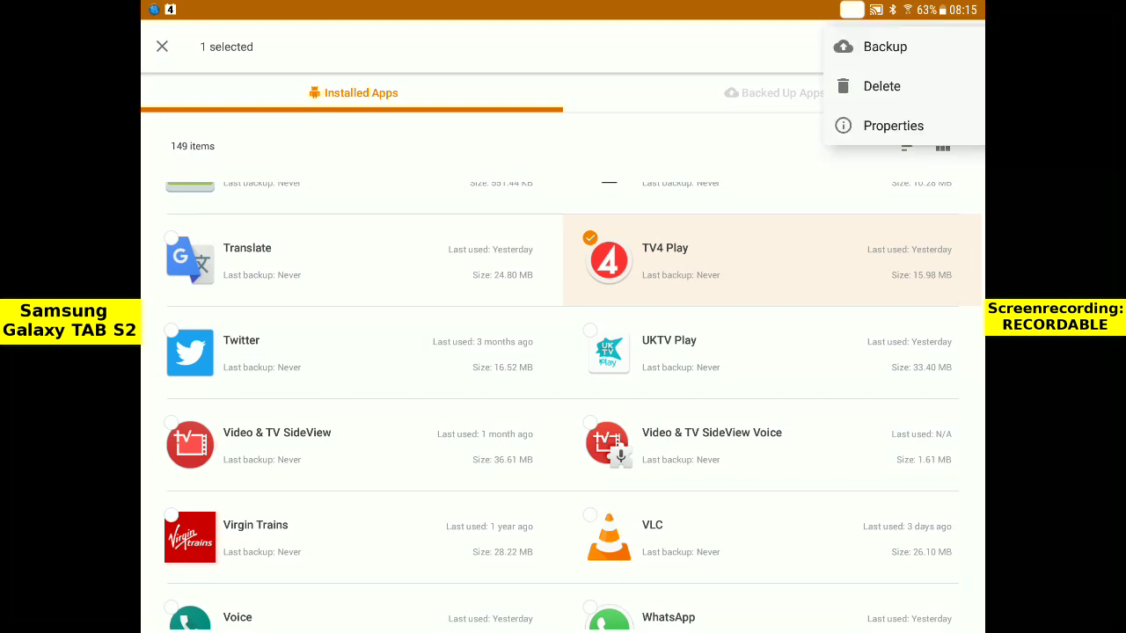
{"action": "left_click", "coordinate": [885, 47]}
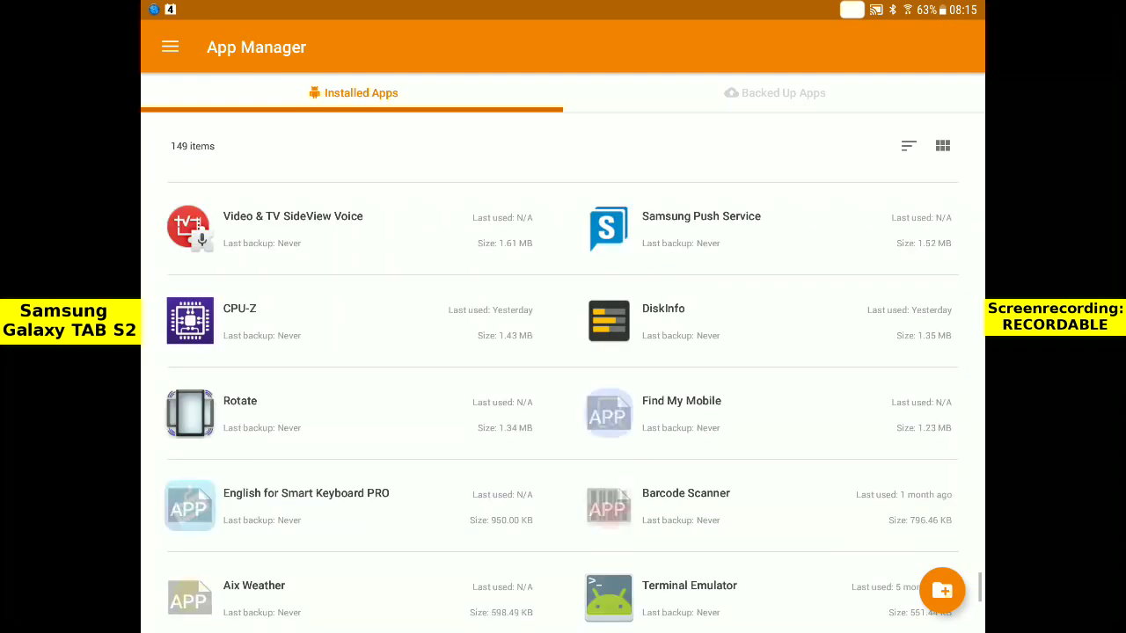
{"action": "left_click", "coordinate": [176, 47]}
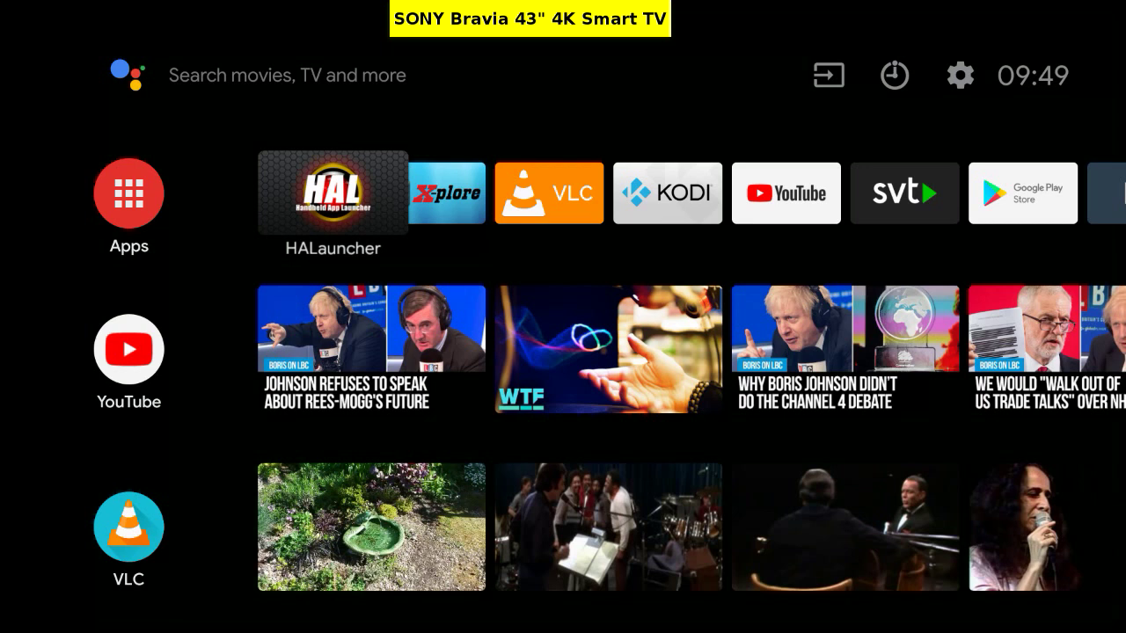
Switch to X-plore on the TV, install se.tv4.tv4playtab.apk from Dropbox, and view the live broadcasts in TV4 Play
{"action": "key", "text": "Right"}
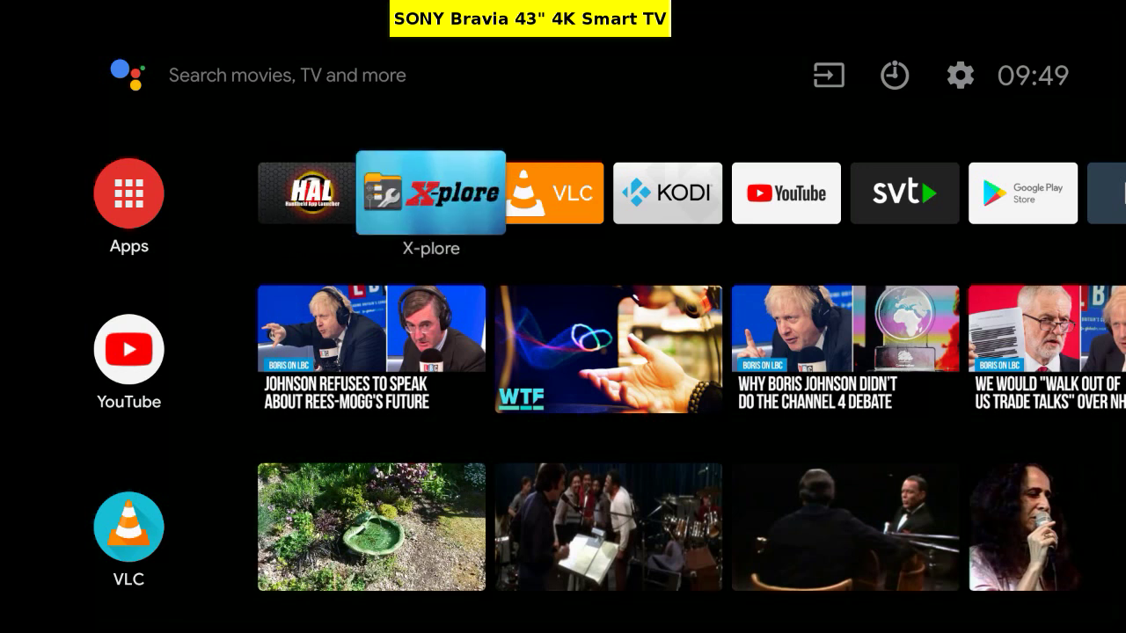
{"action": "key", "text": "Return"}
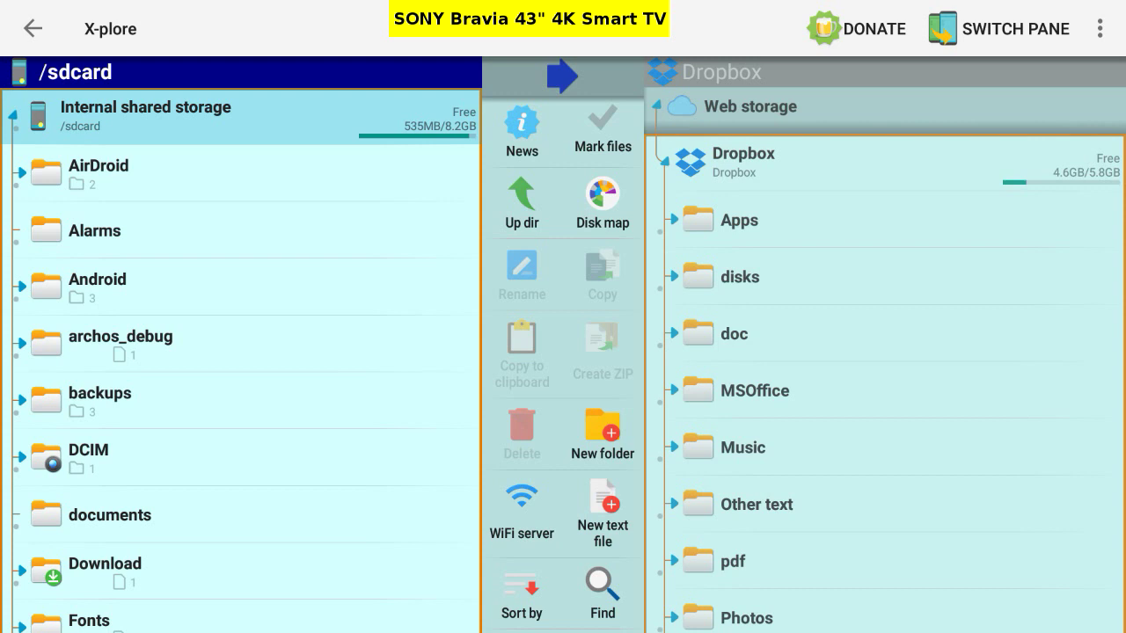
{"action": "key", "text": "Right"}
{"action": "scroll", "coordinate": [803, 233], "scroll_direction": "down", "scroll_amount": 5}
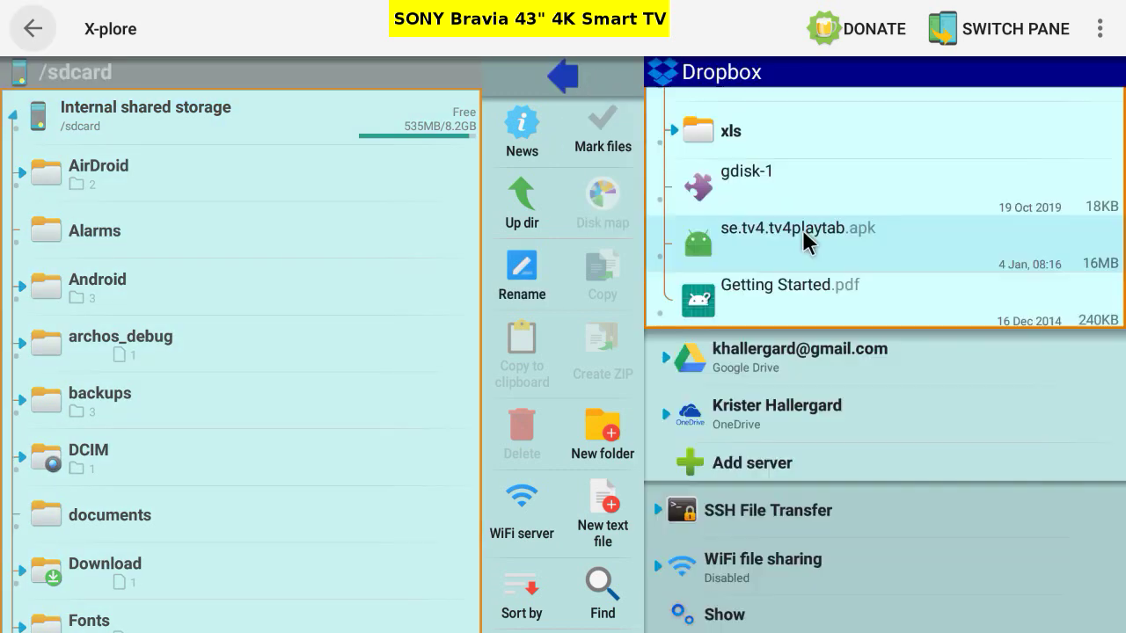
{"action": "left_click", "coordinate": [803, 233]}
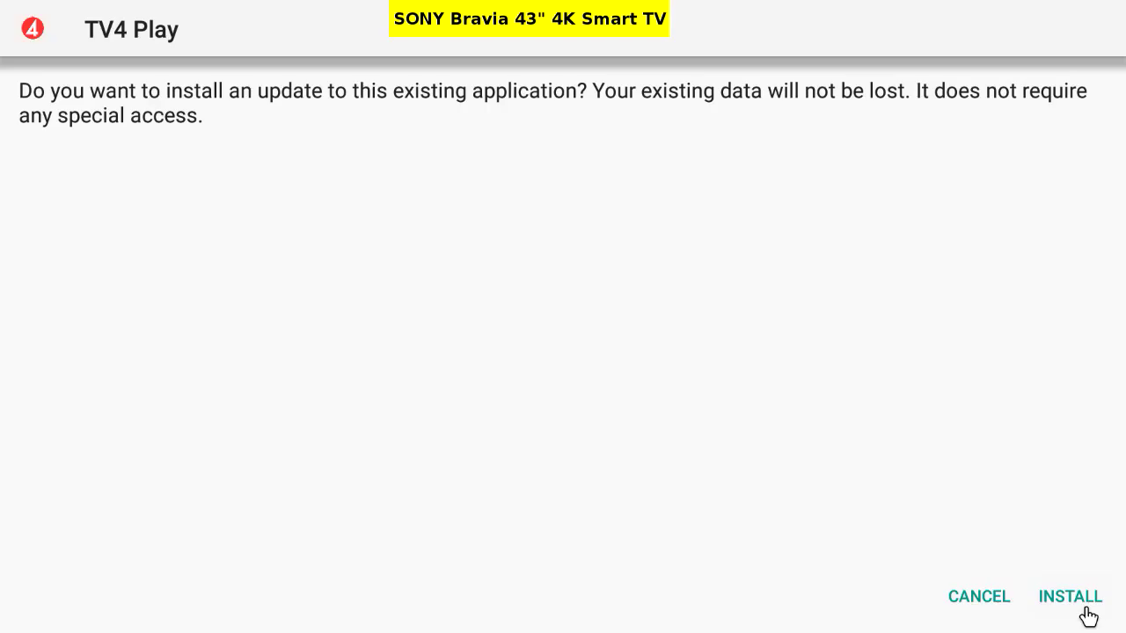
{"action": "left_click", "coordinate": [1086, 609]}
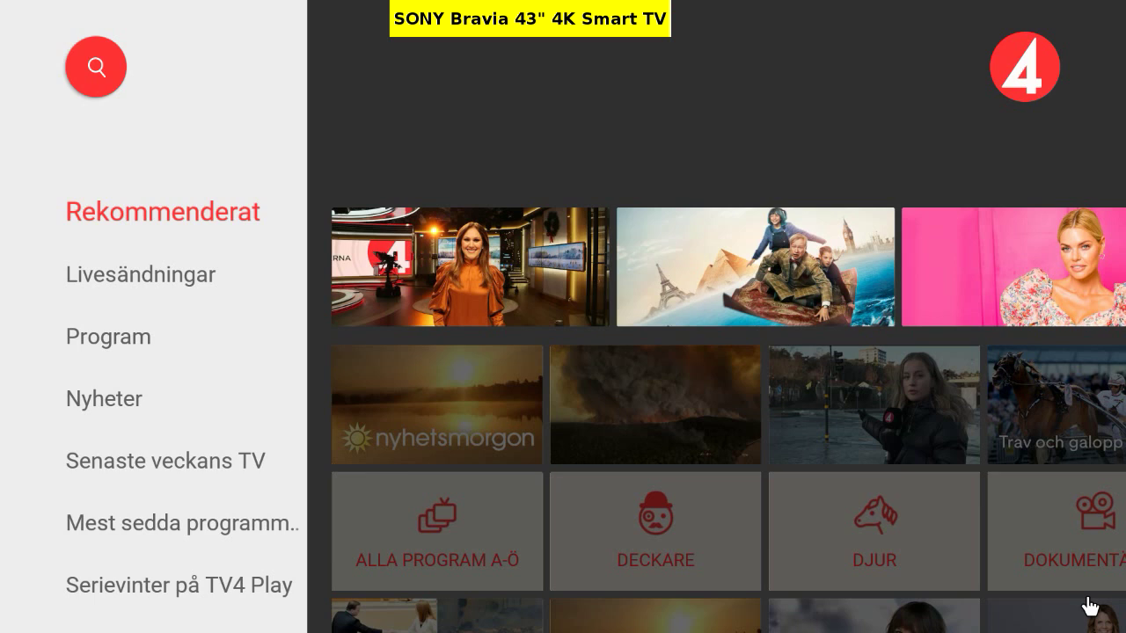
{"action": "key", "text": "Right"}
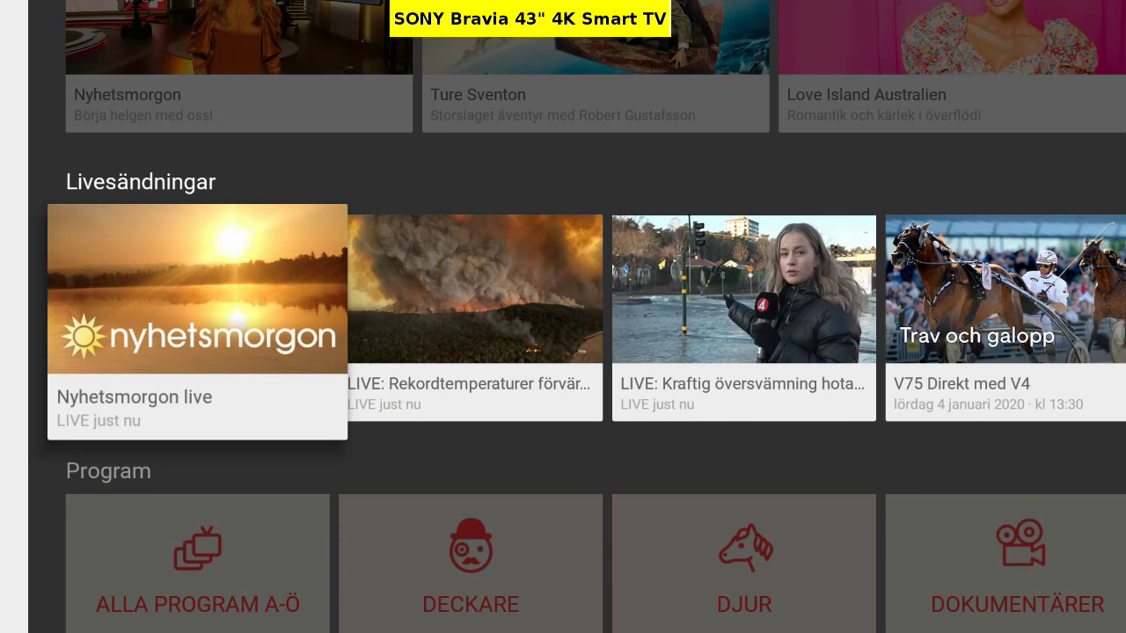
{"action": "key", "text": "Escape"}
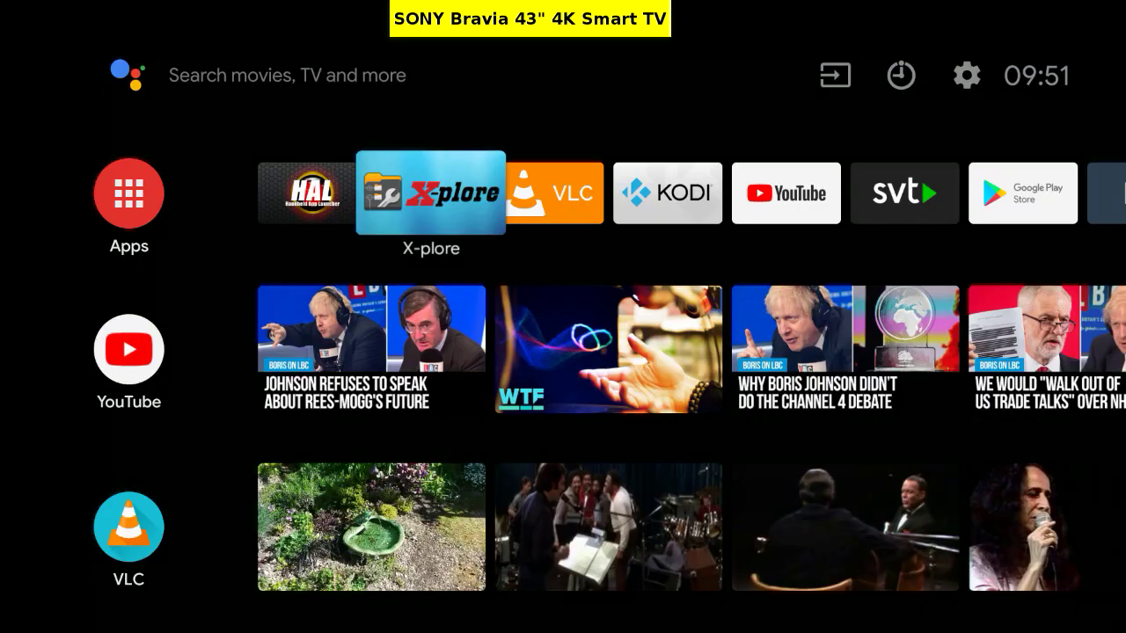
Open the channel customisation settings for the Home screen and turn on the SVT Play channel
{"action": "key", "text": "Left"}
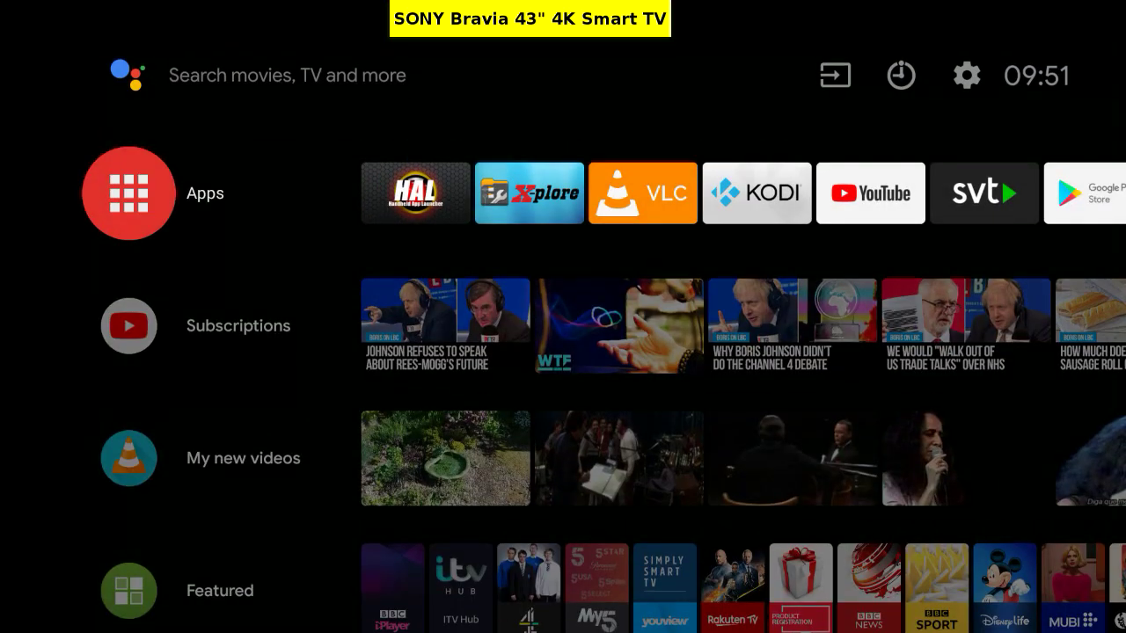
{"action": "key", "text": "Down"}
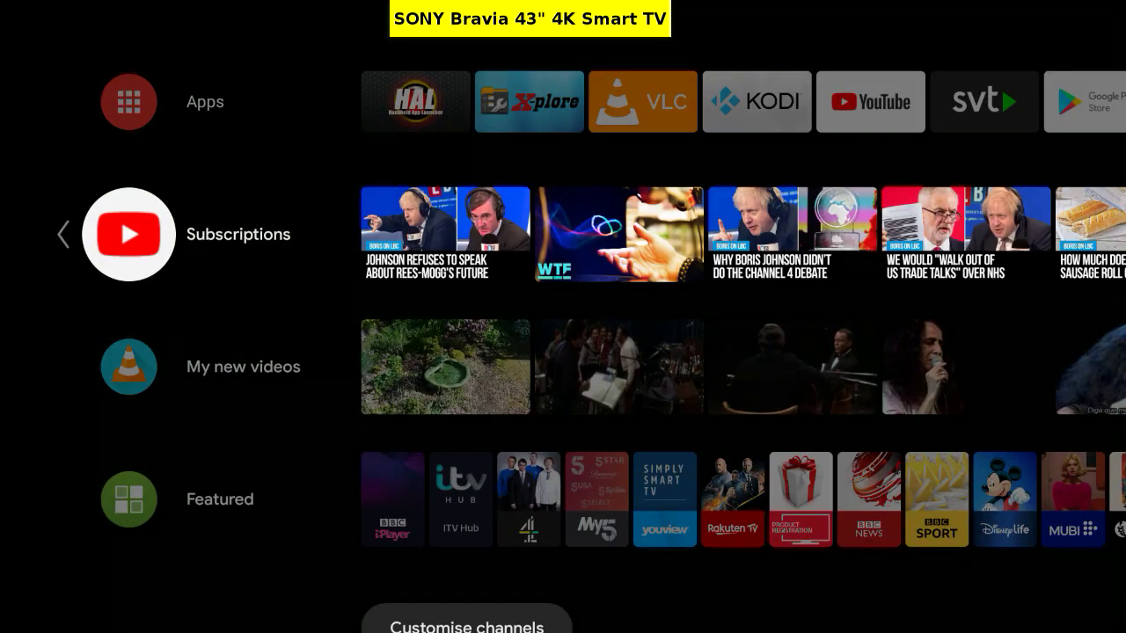
{"action": "key", "text": "Down"}
{"action": "key", "text": "Down"}
{"action": "key", "text": "Down"}
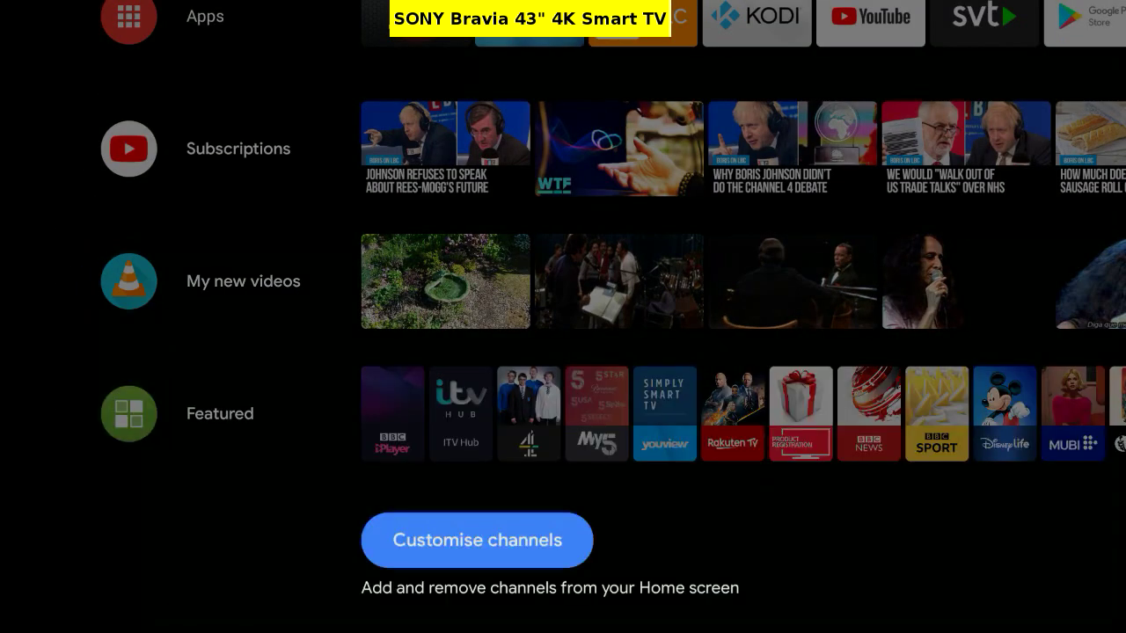
{"action": "key", "text": "Return"}
{"action": "key", "text": "Down"}
{"action": "key", "text": "Down"}
{"action": "key", "text": "Down"}
{"action": "key", "text": "Down"}
{"action": "key", "text": "Down"}
{"action": "key", "text": "Down"}
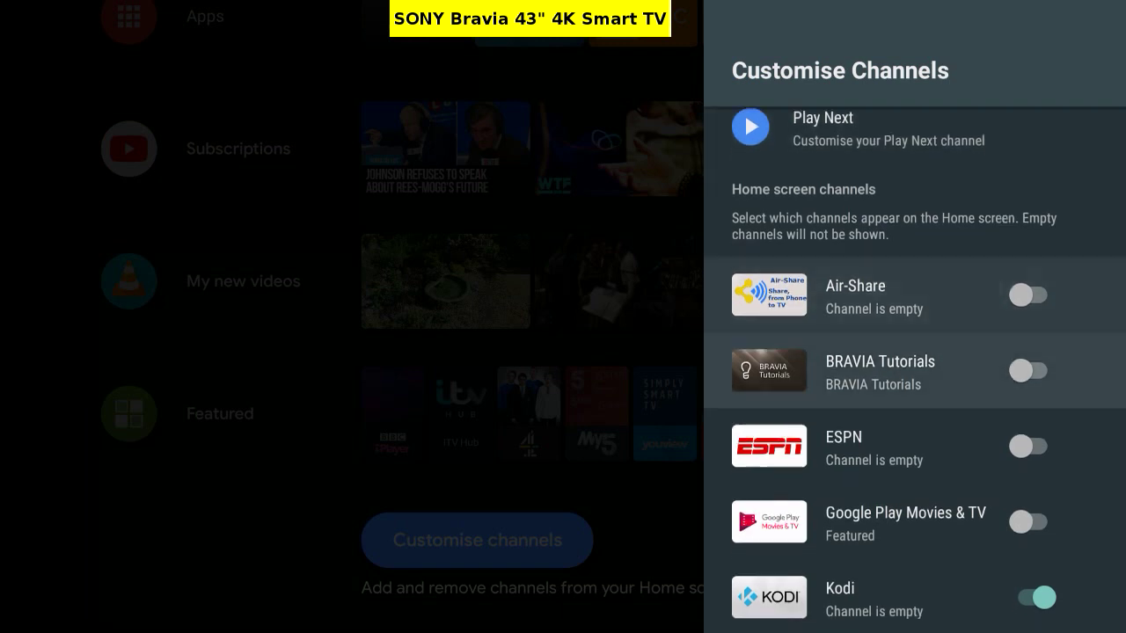
{"action": "key", "text": "Down"}
{"action": "key", "text": "Down"}
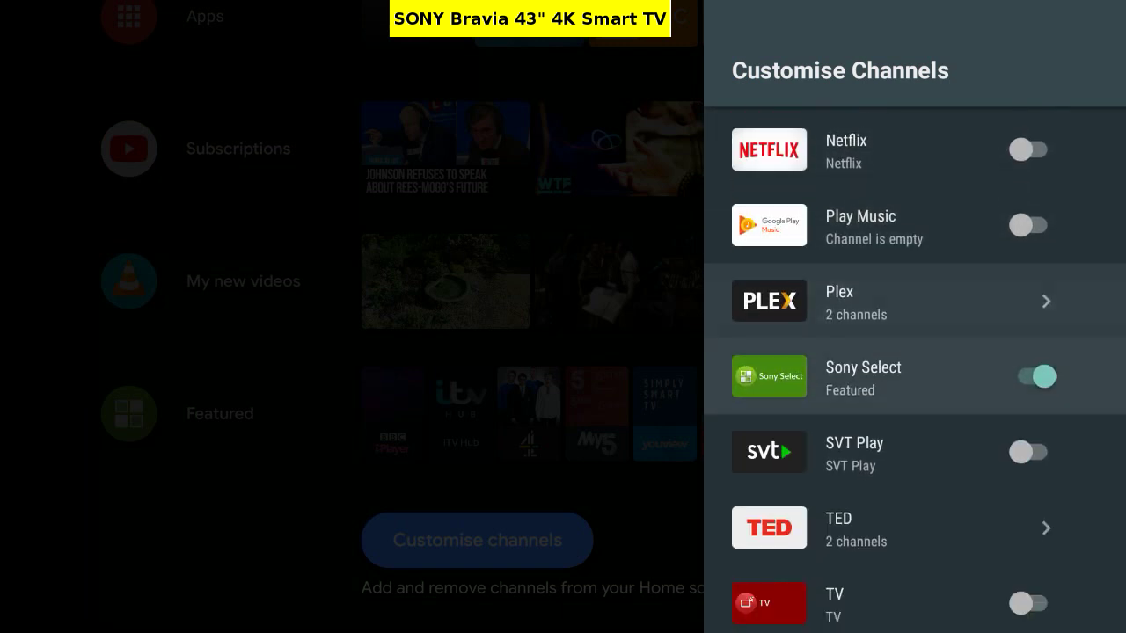
{"action": "key", "text": "Down"}
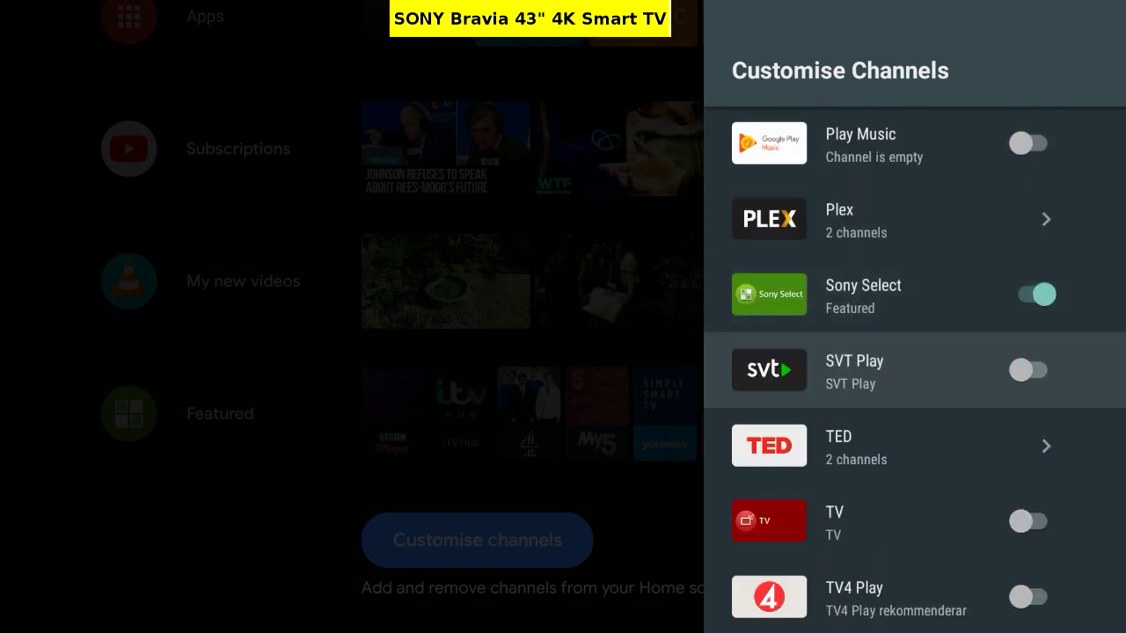
{"action": "key", "text": "Return"}
Turn on the TV4 Play channel and view its recommendations row on the Home screen
{"action": "key", "text": "Down"}
{"action": "key", "text": "Down"}
{"action": "key", "text": "Down"}
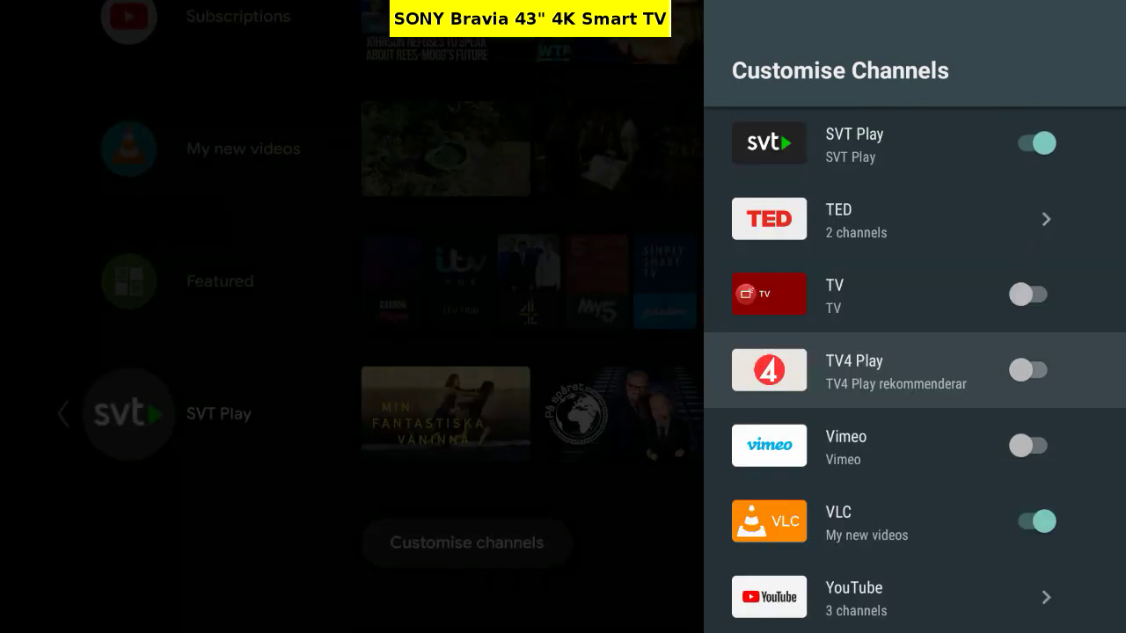
{"action": "key", "text": "Return"}
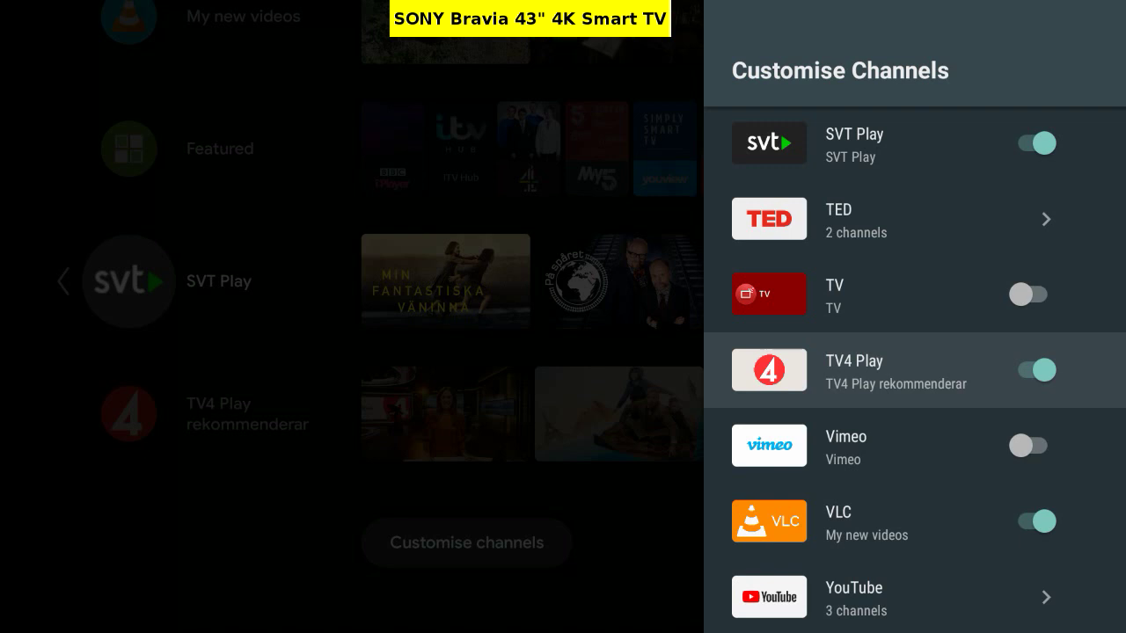
{"action": "key", "text": "Escape"}
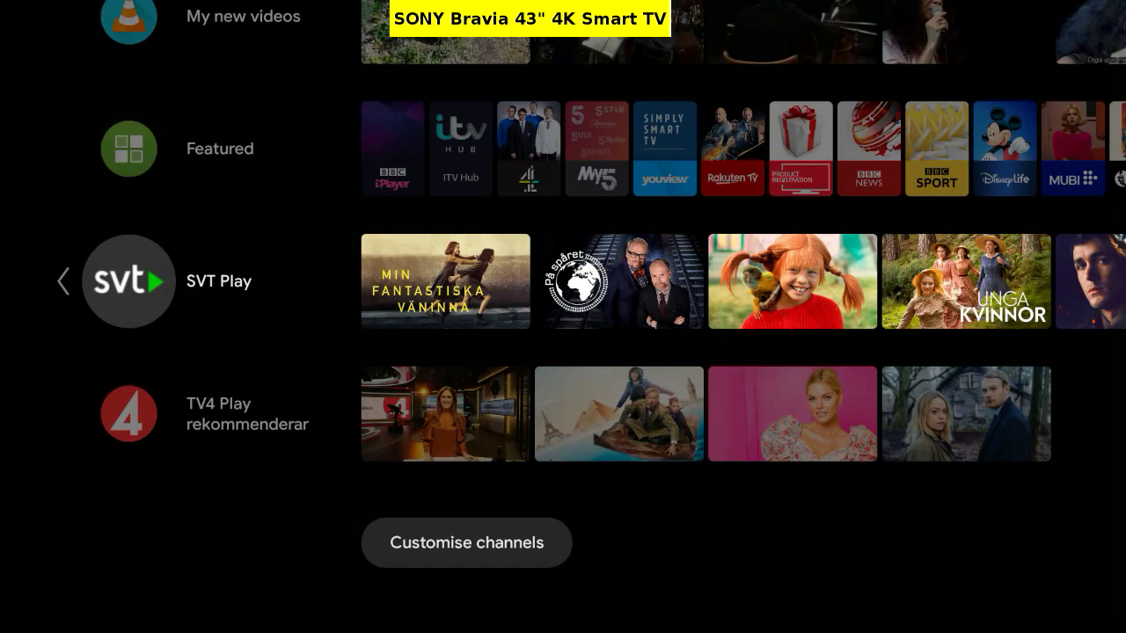
{"action": "key", "text": "Down"}
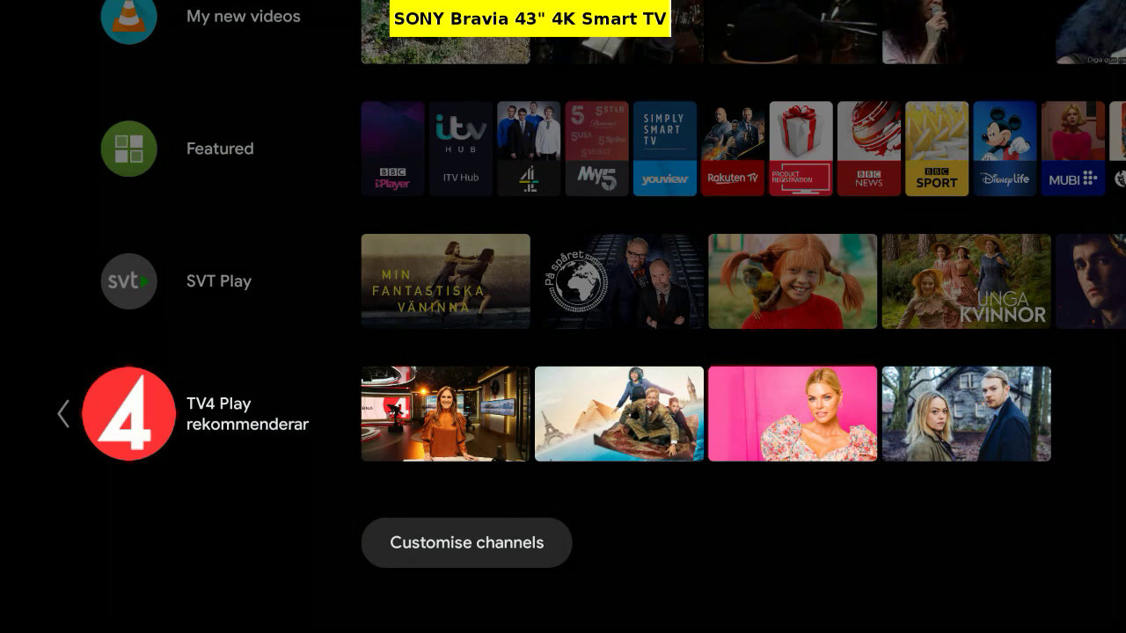
{"action": "key", "text": "Escape"}
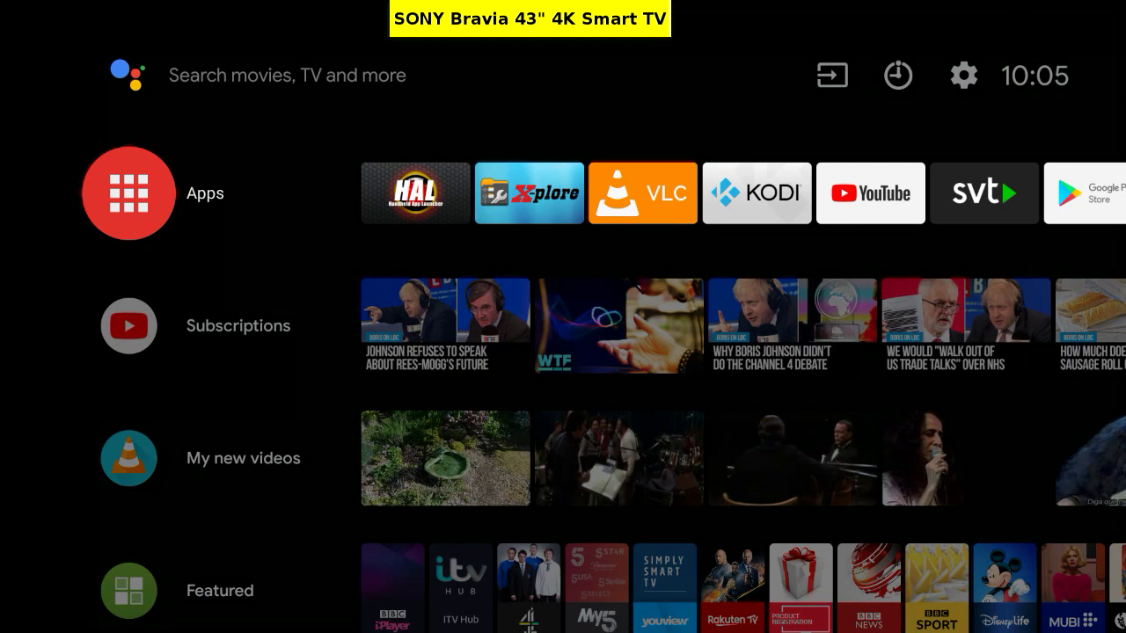
Switch to Tv App Repo from the full list of installed apps
{"action": "key", "text": "Return"}
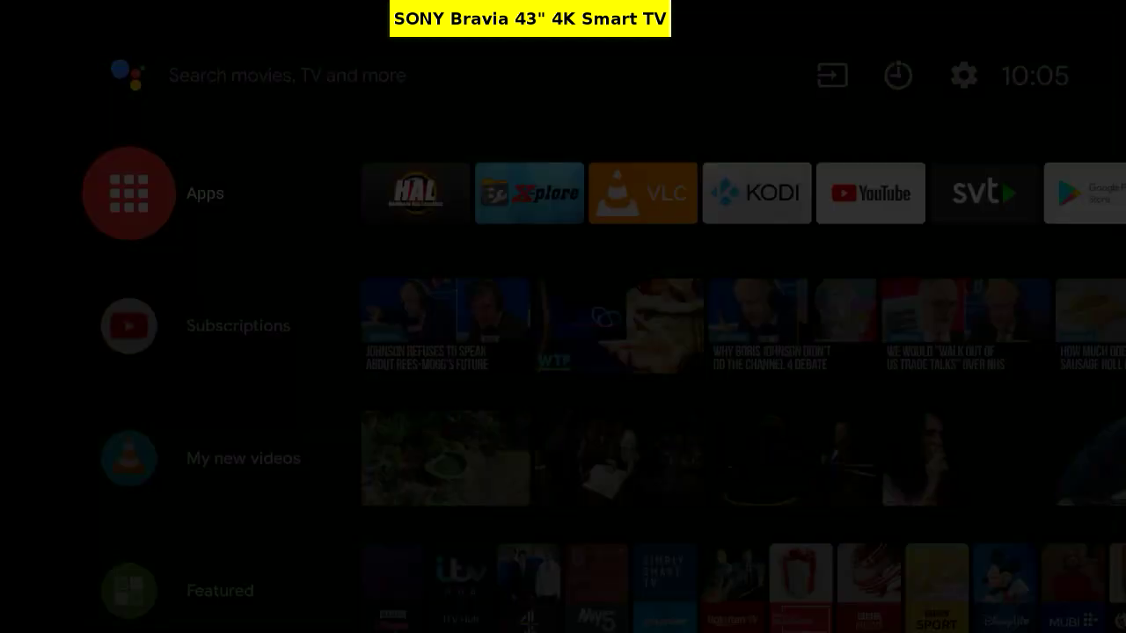
{"action": "key", "text": "Down"}
{"action": "key", "text": "Down"}
{"action": "key", "text": "Down"}
{"action": "key", "text": "Down"}
{"action": "key", "text": "Down"}
{"action": "key", "text": "Down"}
{"action": "key", "text": "Down"}
{"action": "key", "text": "Down"}
{"action": "key", "text": "Down"}
{"action": "key", "text": "Down"}
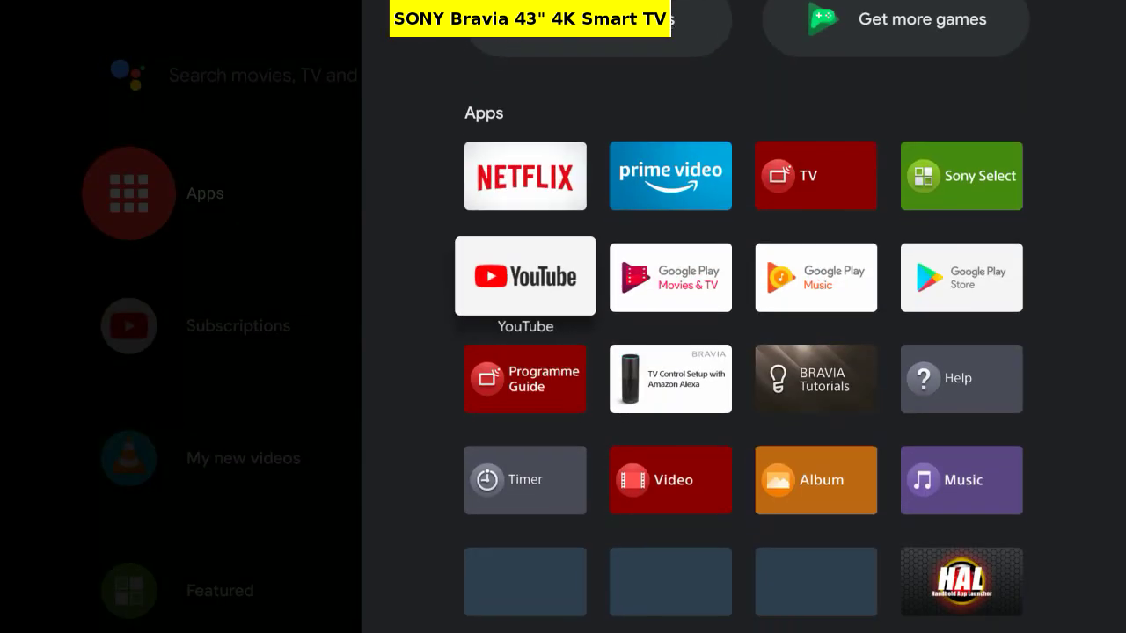
{"action": "key", "text": "Right"}
{"action": "key", "text": "Right"}
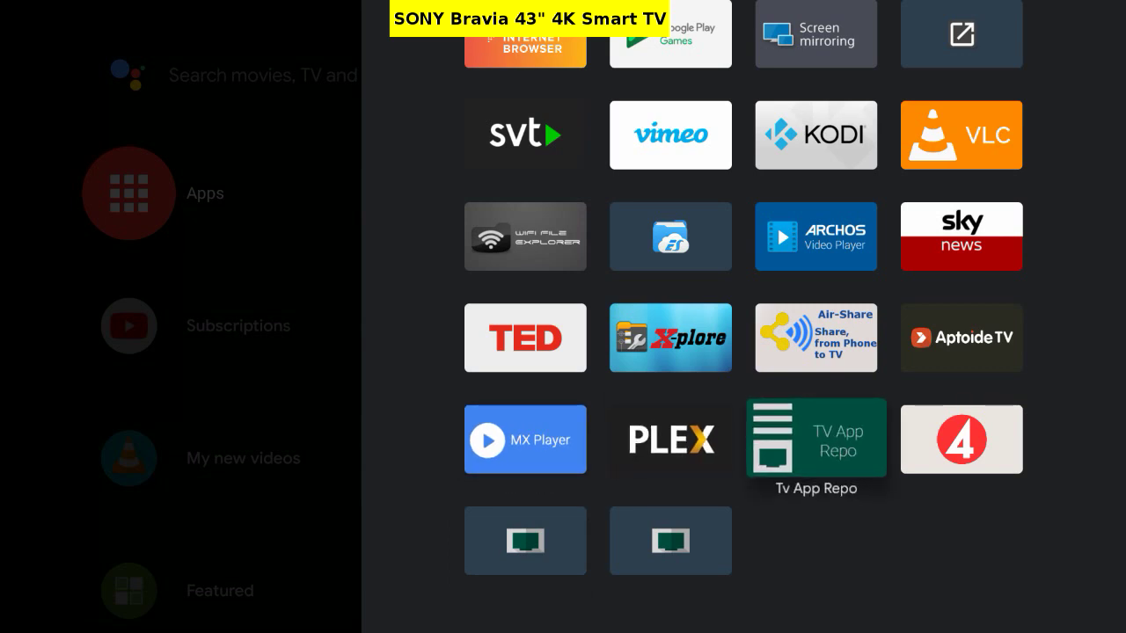
{"action": "key", "text": "Return"}
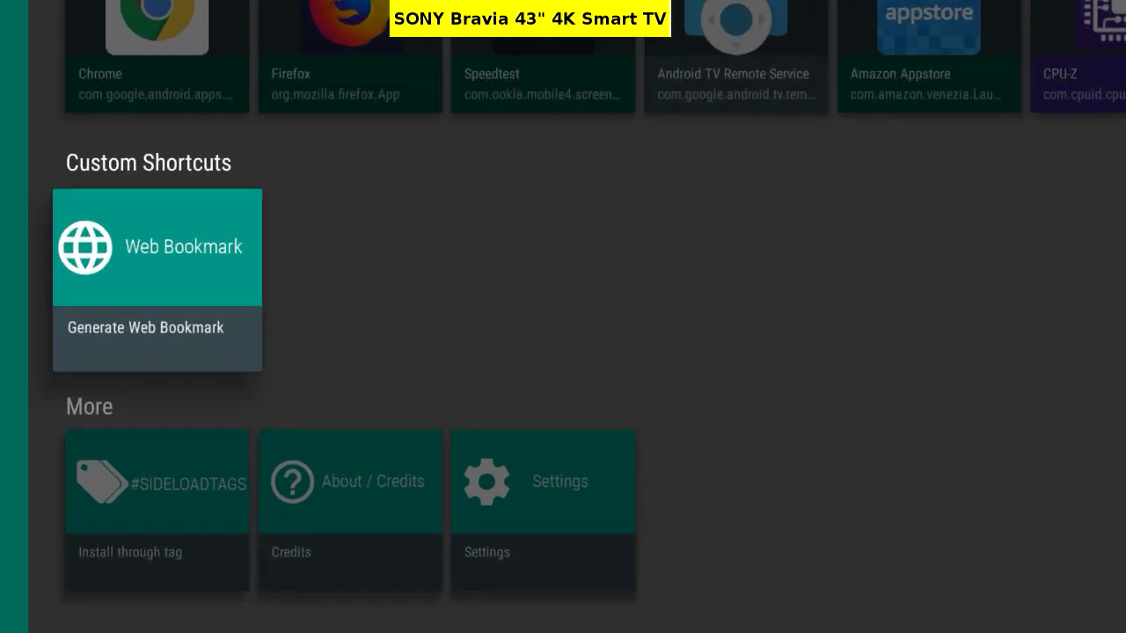
{"action": "key", "text": "Return"}
{"action": "key", "text": "Return"}
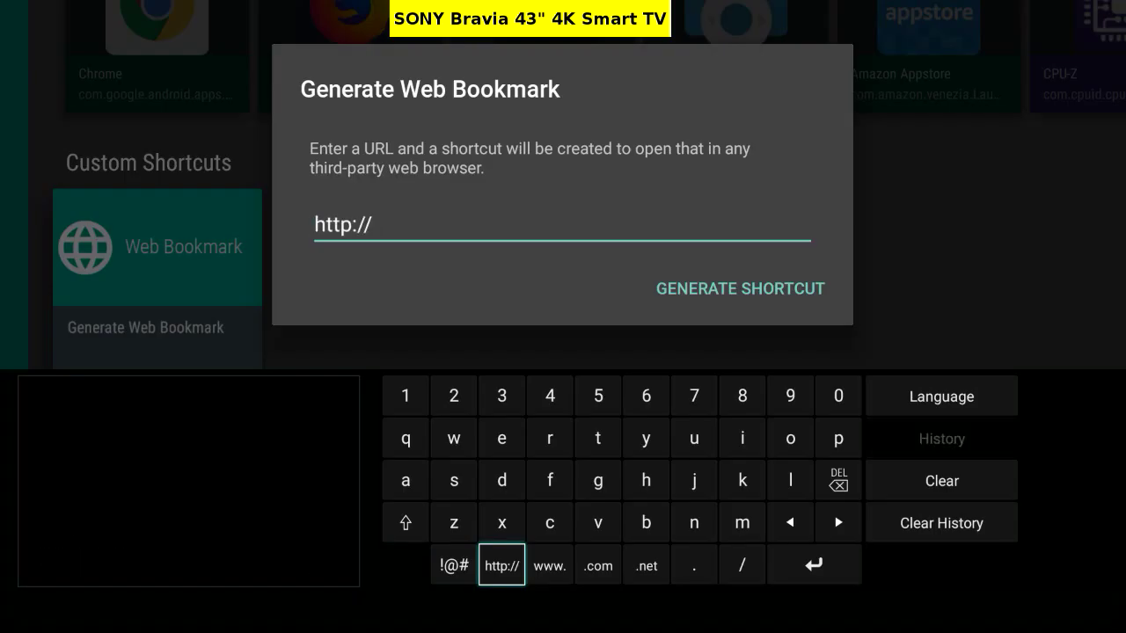
{"action": "key", "text": "Right"}
{"action": "key", "text": "Return"}
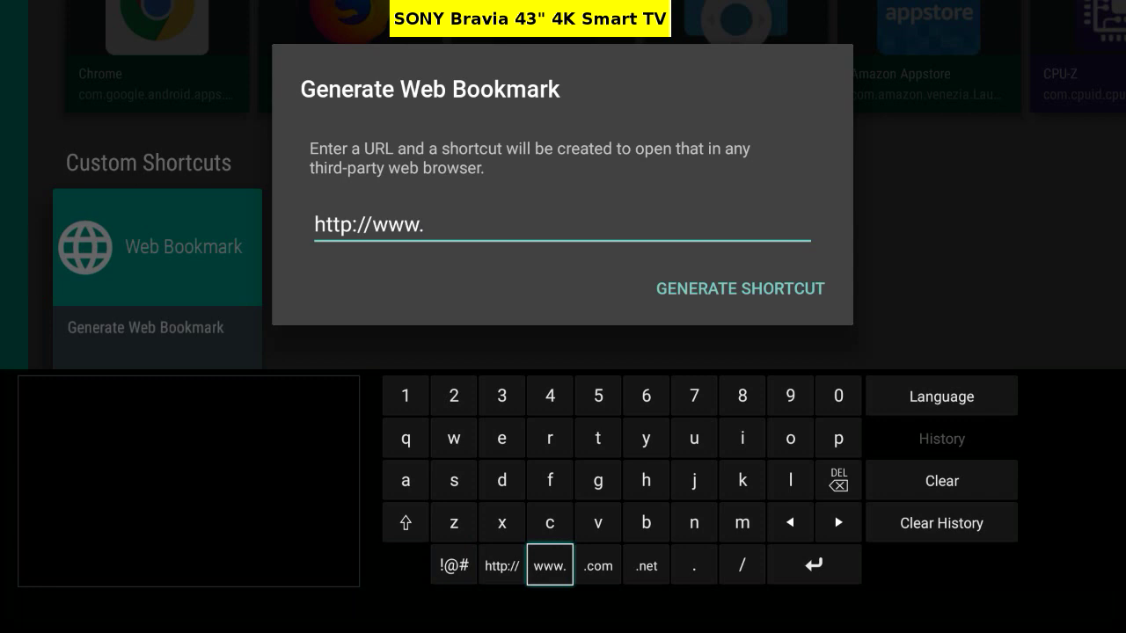
{"action": "type", "text": "viafree.se"}
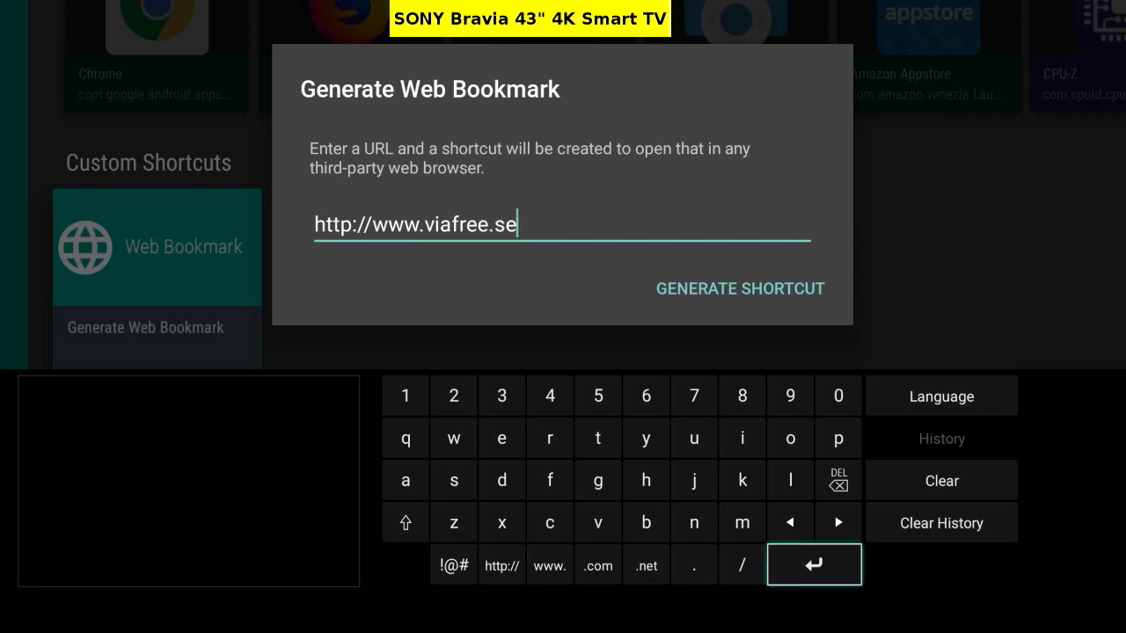
{"action": "type", "text": "/kanal/tv3"}
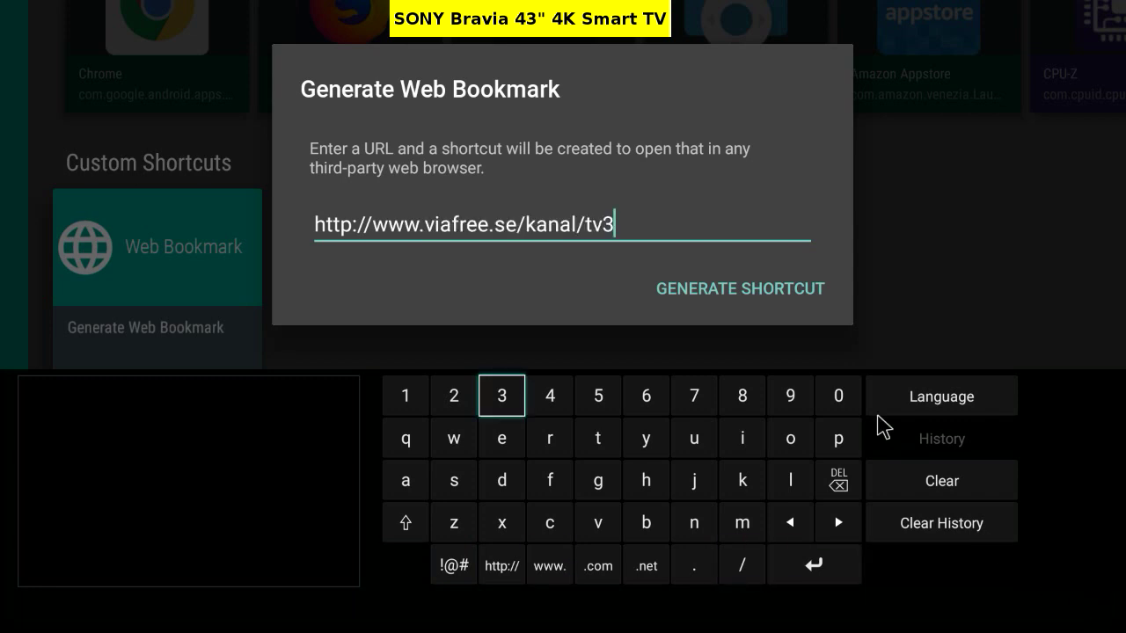
{"action": "left_click", "coordinate": [769, 309]}
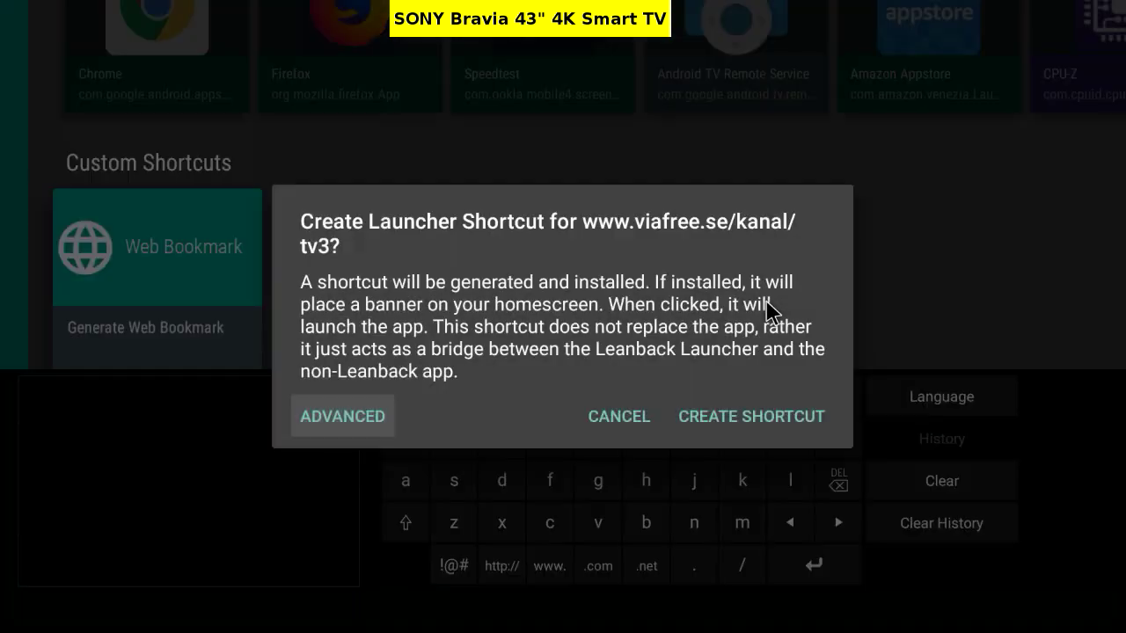
{"action": "left_click", "coordinate": [776, 423]}
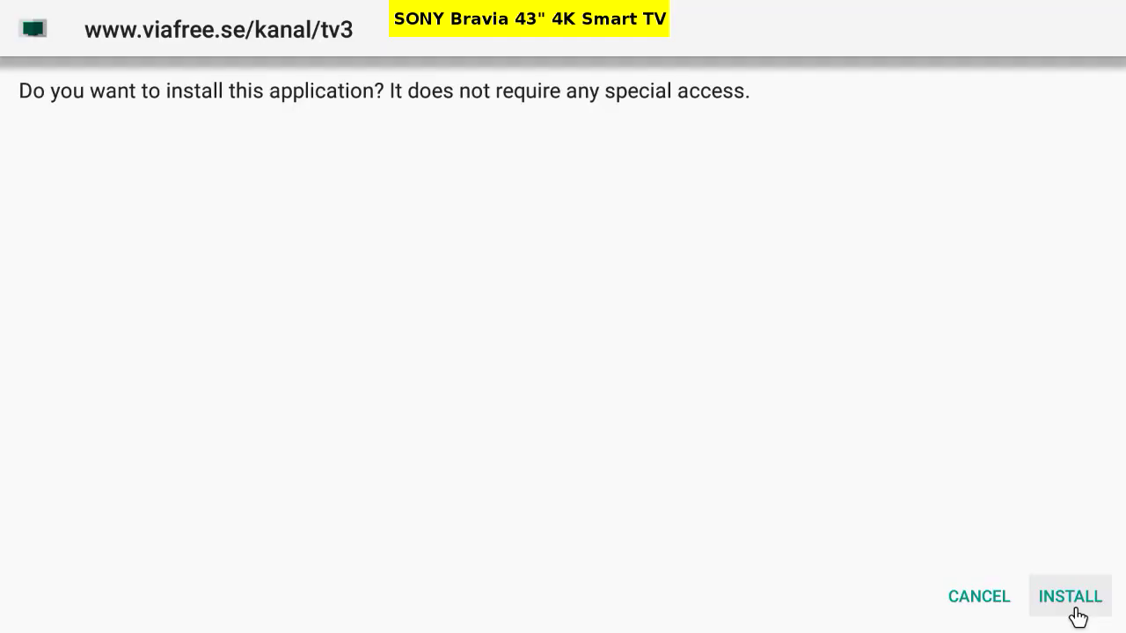
{"action": "left_click", "coordinate": [1075, 609]}
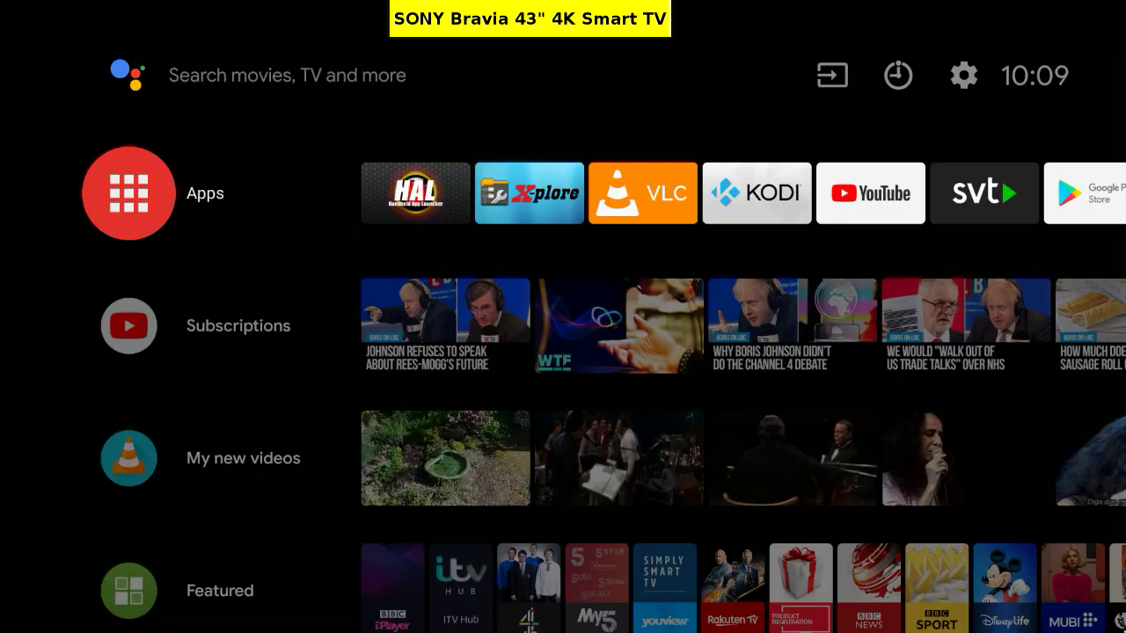
{"action": "key", "text": "Return"}
{"action": "key", "text": "Down"}
{"action": "key", "text": "Down"}
{"action": "key", "text": "Down"}
{"action": "key", "text": "Down"}
{"action": "key", "text": "Down"}
{"action": "key", "text": "Down"}
{"action": "key", "text": "Down"}
{"action": "key", "text": "Down"}
{"action": "key", "text": "Down"}
{"action": "key", "text": "Down"}
{"action": "key", "text": "Right"}
{"action": "key", "text": "Right"}
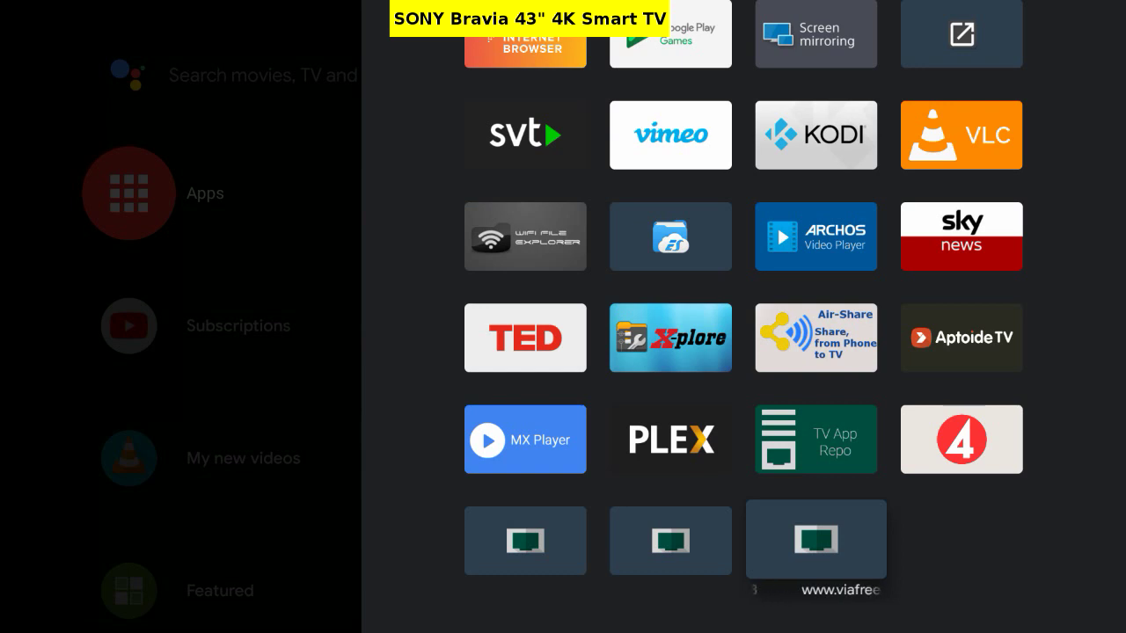
{"action": "key", "text": "Return"}
{"action": "key", "text": "Up"}
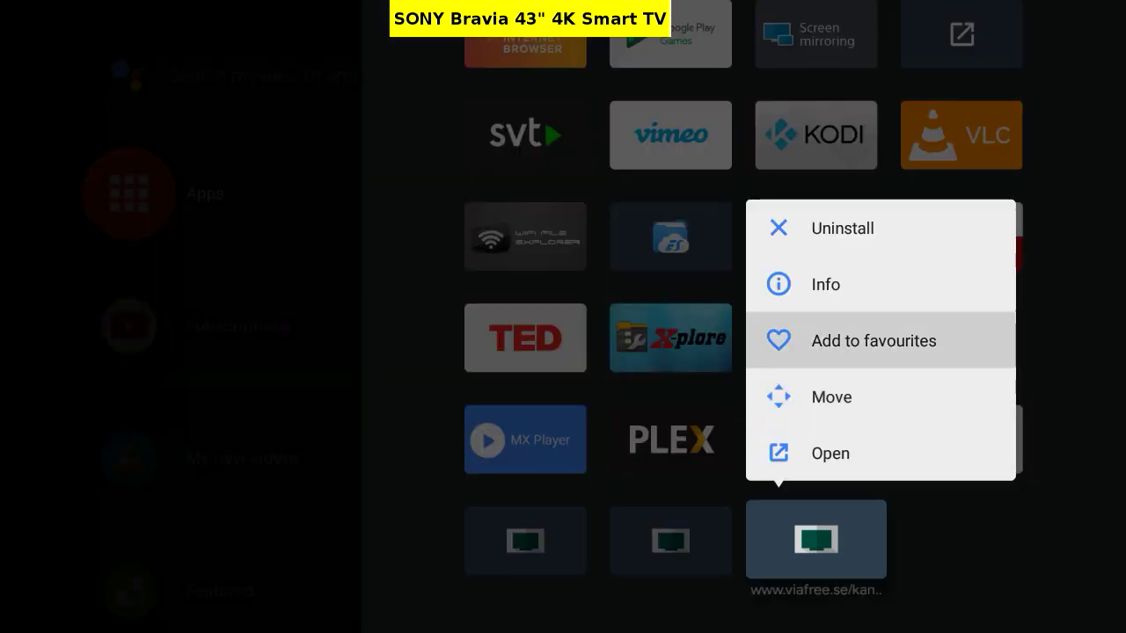
{"action": "key", "text": "Return"}
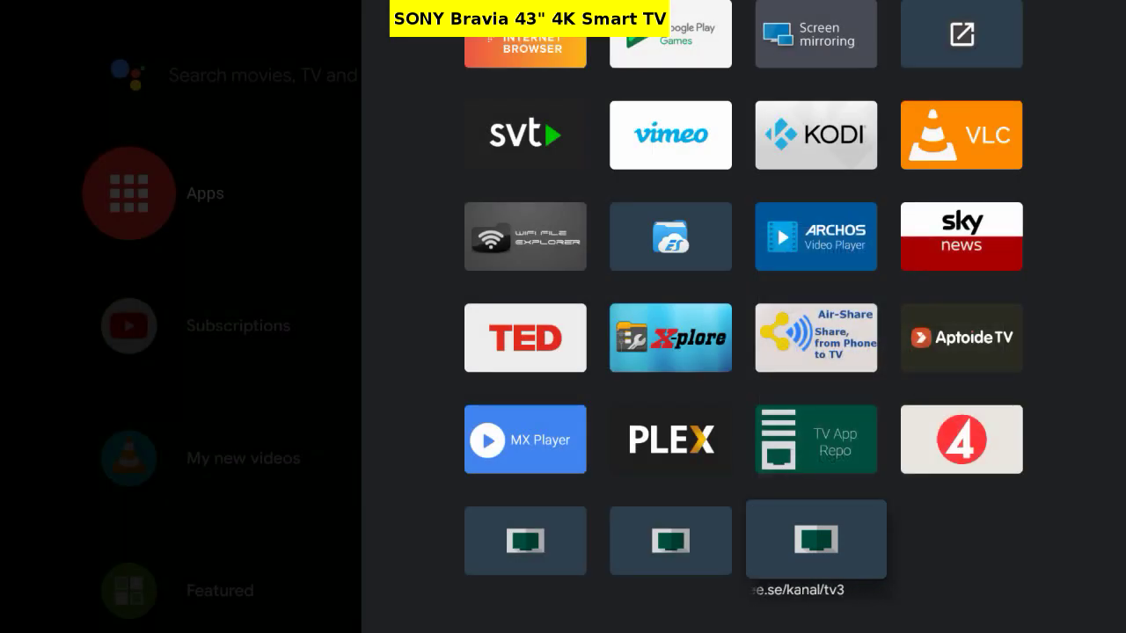
{"action": "key", "text": "Escape"}
{"action": "key", "text": "Right"}
{"action": "key", "text": "Right"}
{"action": "key", "text": "Right"}
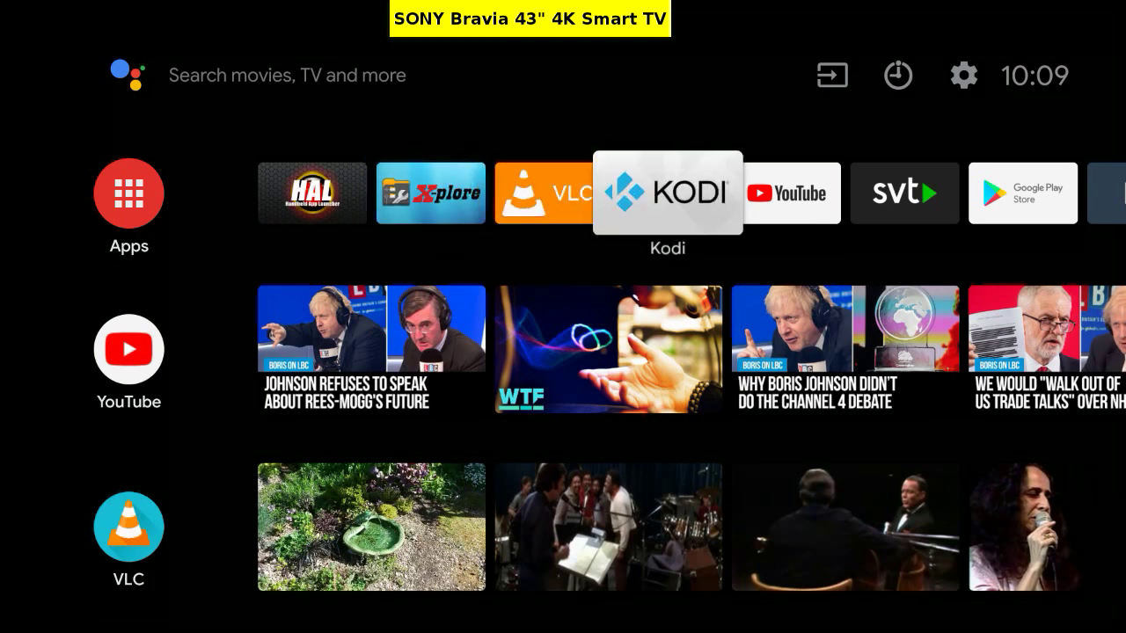
{"action": "key", "text": "Right"}
{"action": "key", "text": "Right"}
{"action": "key", "text": "Right"}
{"action": "key", "text": "Right"}
{"action": "key", "text": "Right"}
{"action": "key", "text": "Right"}
{"action": "key", "text": "Right"}
{"action": "key", "text": "Right"}
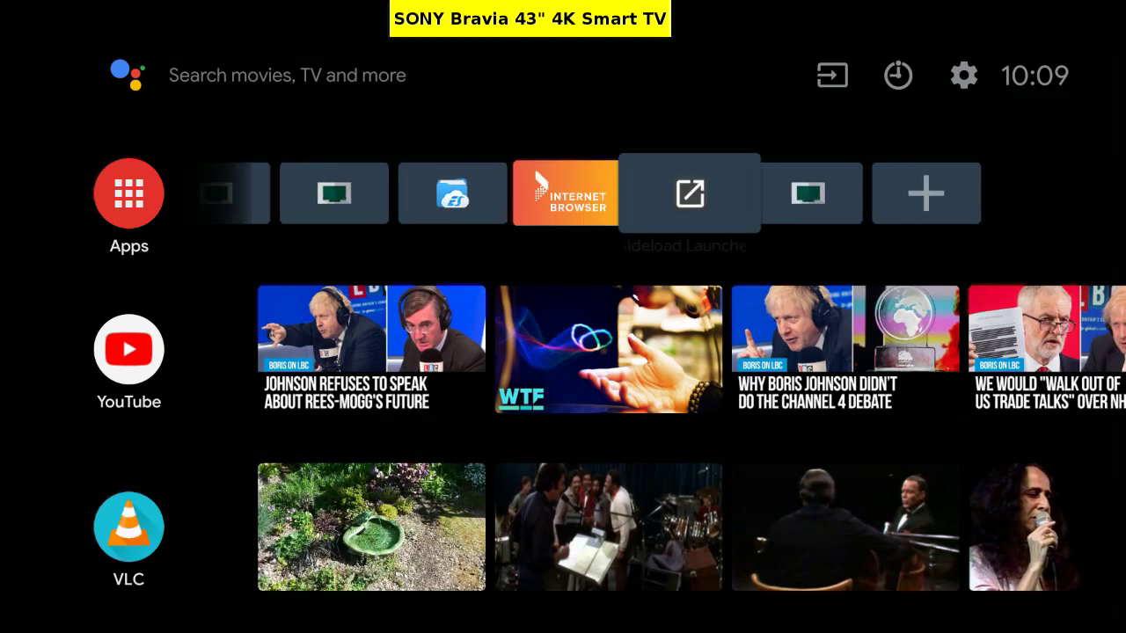
{"action": "key", "text": "Right"}
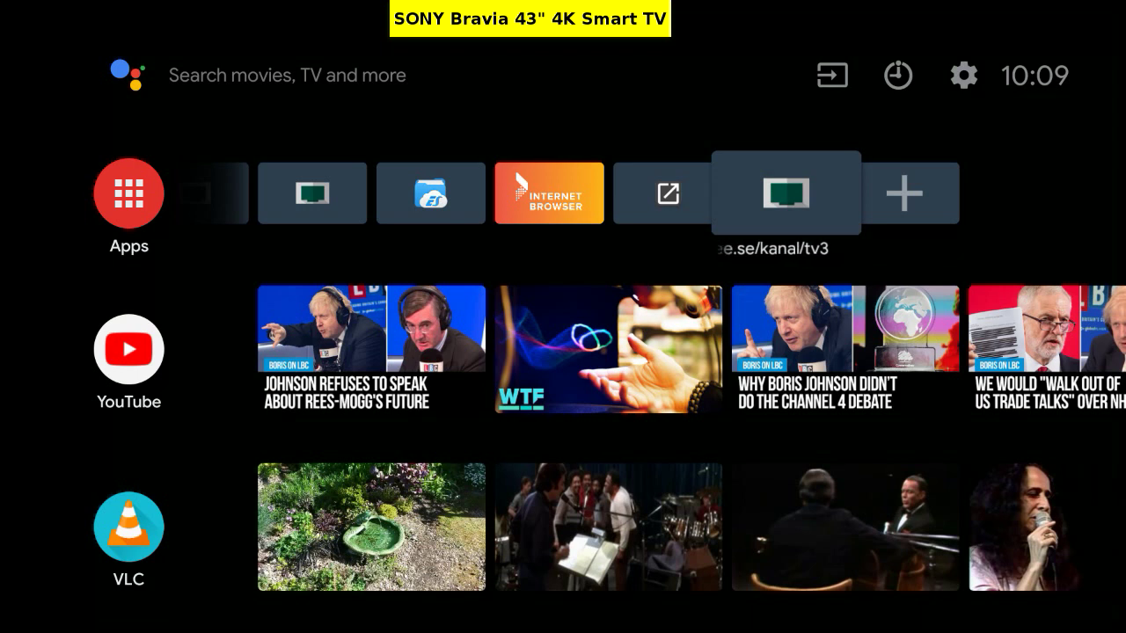
{"action": "key", "text": "Return"}
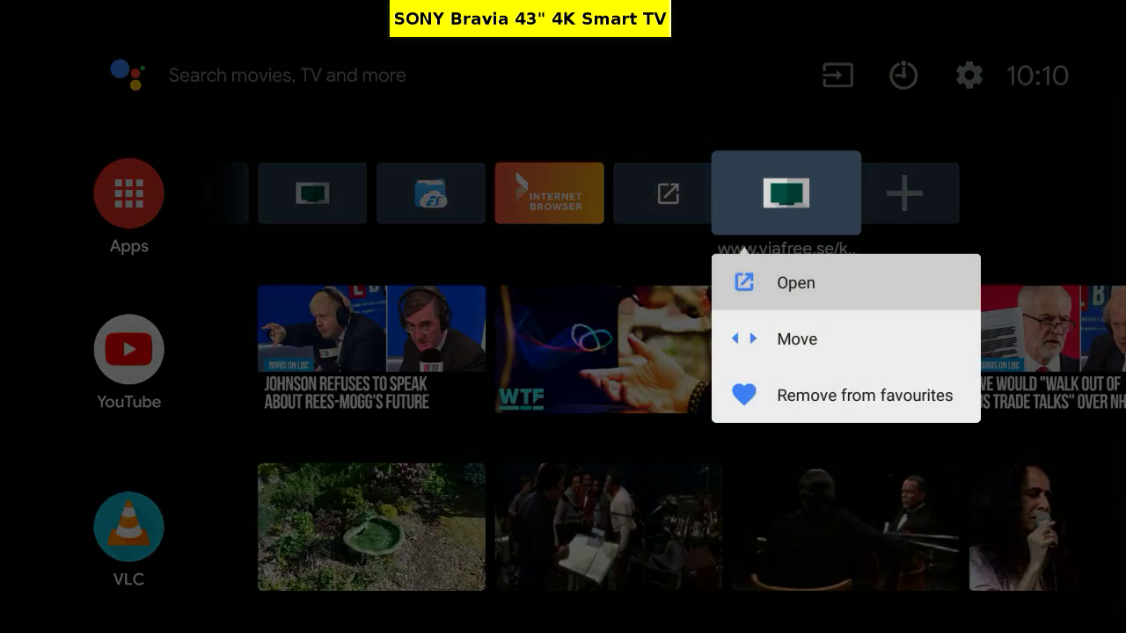
{"action": "key", "text": "Down"}
{"action": "key", "text": "Return"}
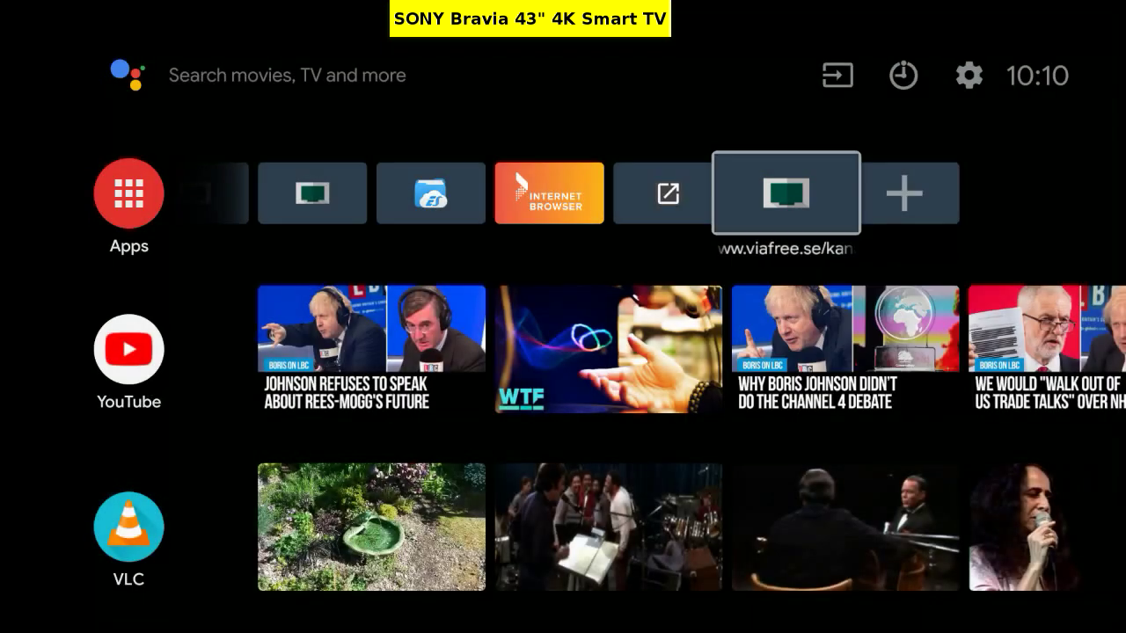
{"action": "key", "text": "Left"}
{"action": "key", "text": "Left"}
{"action": "key", "text": "Left"}
{"action": "key", "text": "Left"}
{"action": "key", "text": "Left"}
{"action": "key", "text": "Left"}
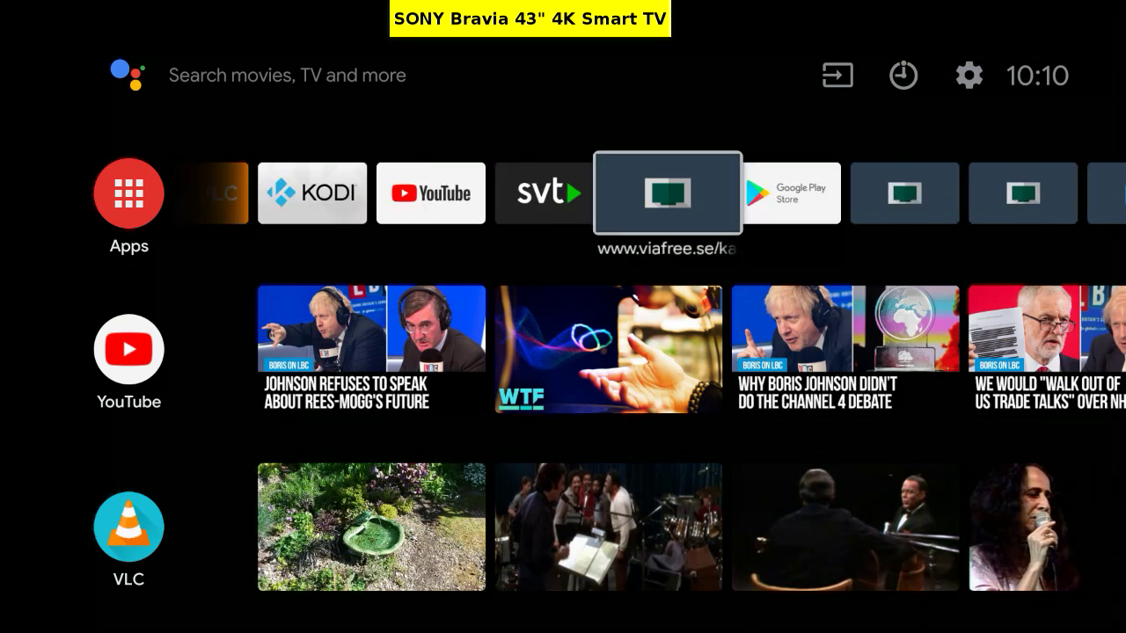
Place the moved shortcut, open it to view Viafree's TV3 page in the browser, and return to the Home screen
{"action": "key", "text": "Return"}
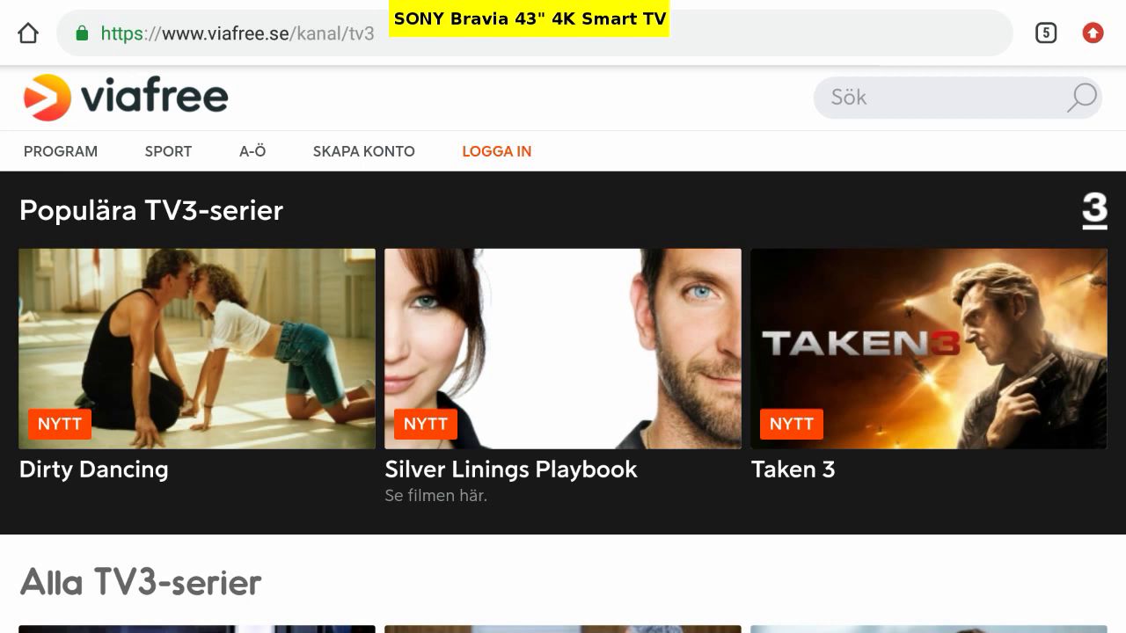
{"action": "key", "text": "Escape"}
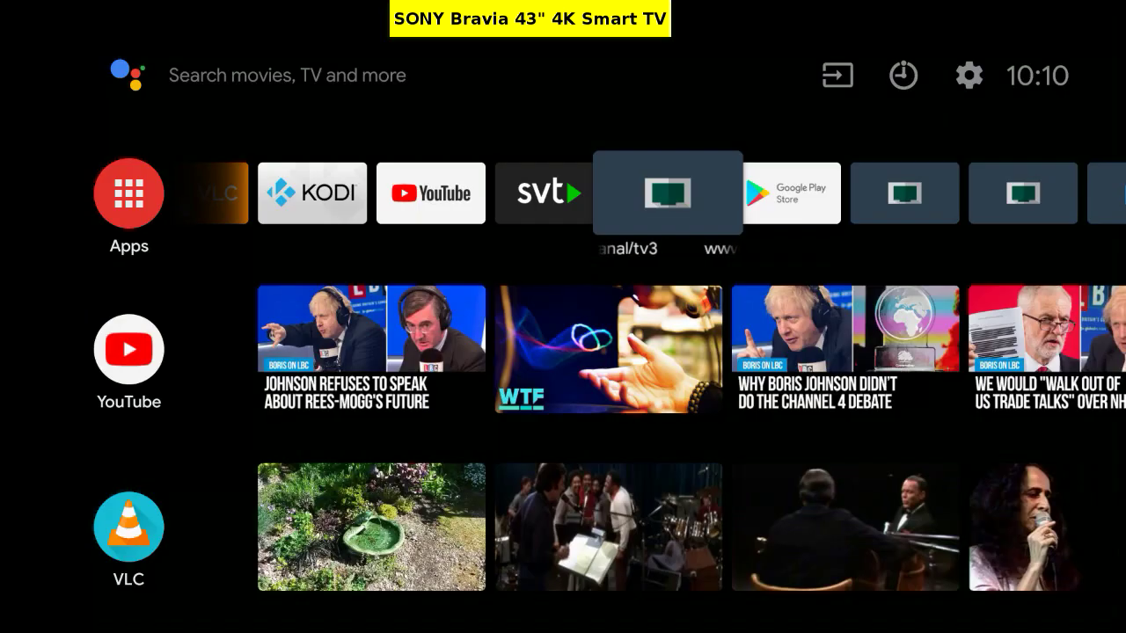